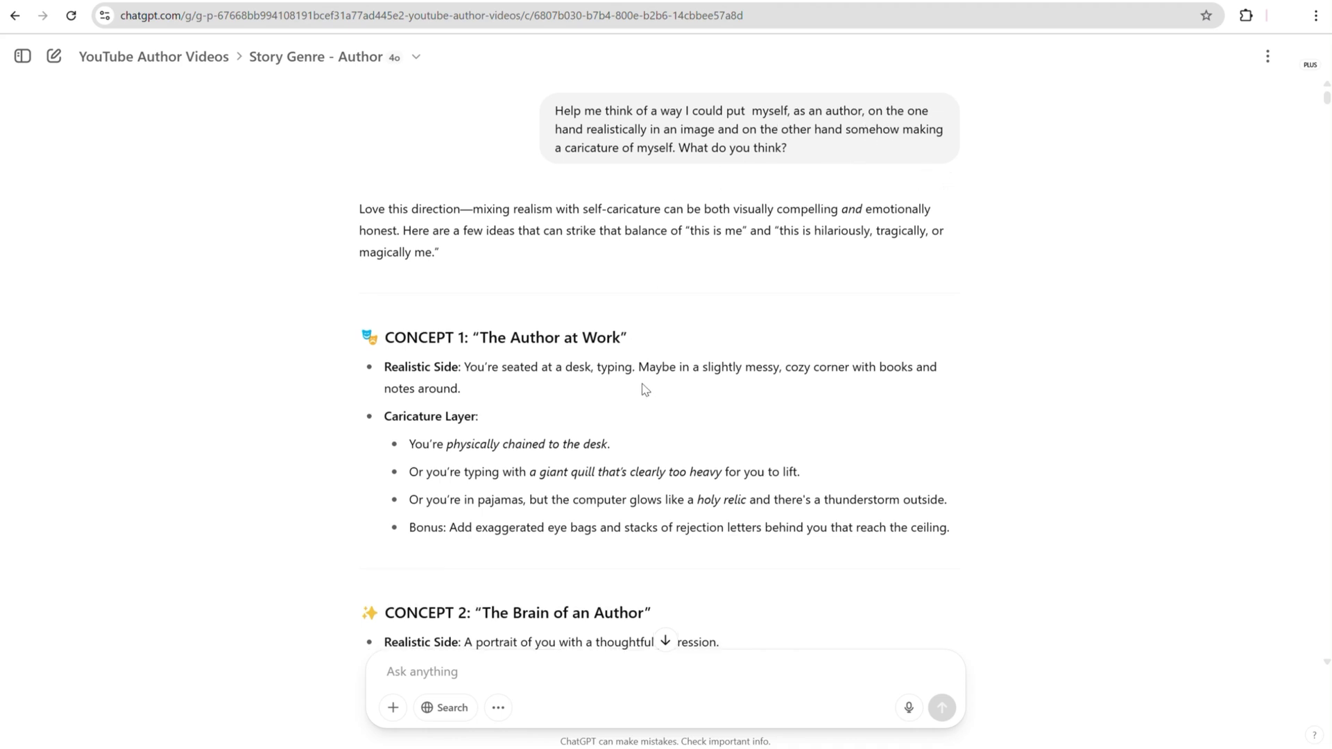
Step: Read through the brainstormed author-character concepts, the author-powers ideas and the follow-up request about the everyday-mode picture
{"action": "scroll", "coordinate": [644, 390], "scroll_direction": "down", "scroll_amount": 2}
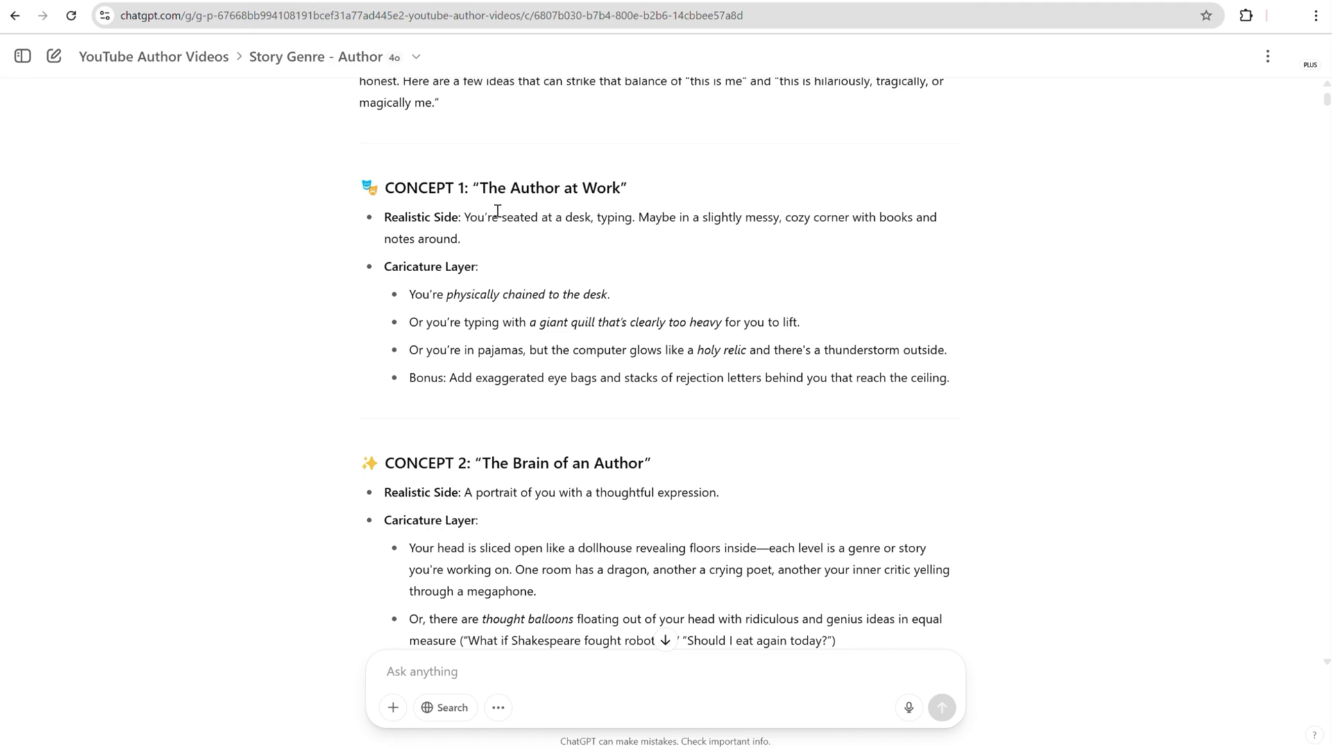
{"action": "scroll", "coordinate": [497, 210], "scroll_direction": "down", "scroll_amount": 7}
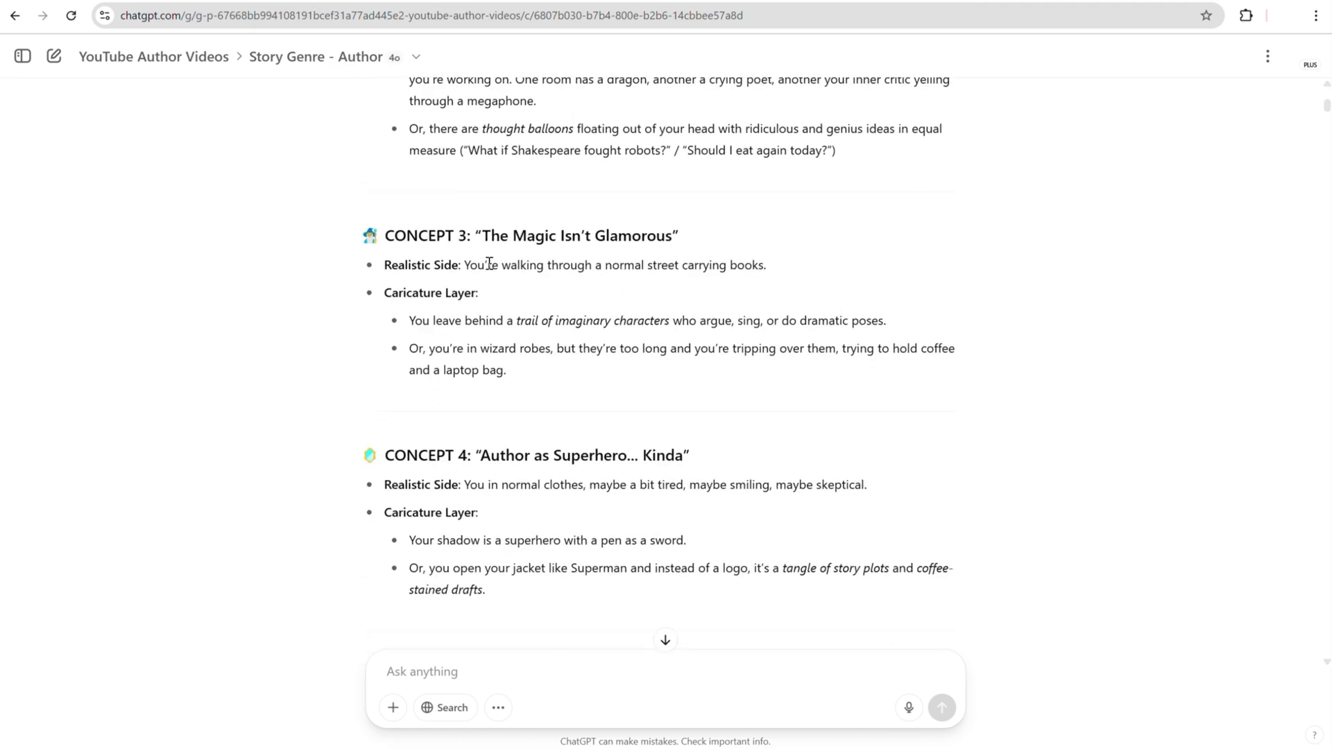
{"action": "scroll", "coordinate": [490, 264], "scroll_direction": "down", "scroll_amount": 8}
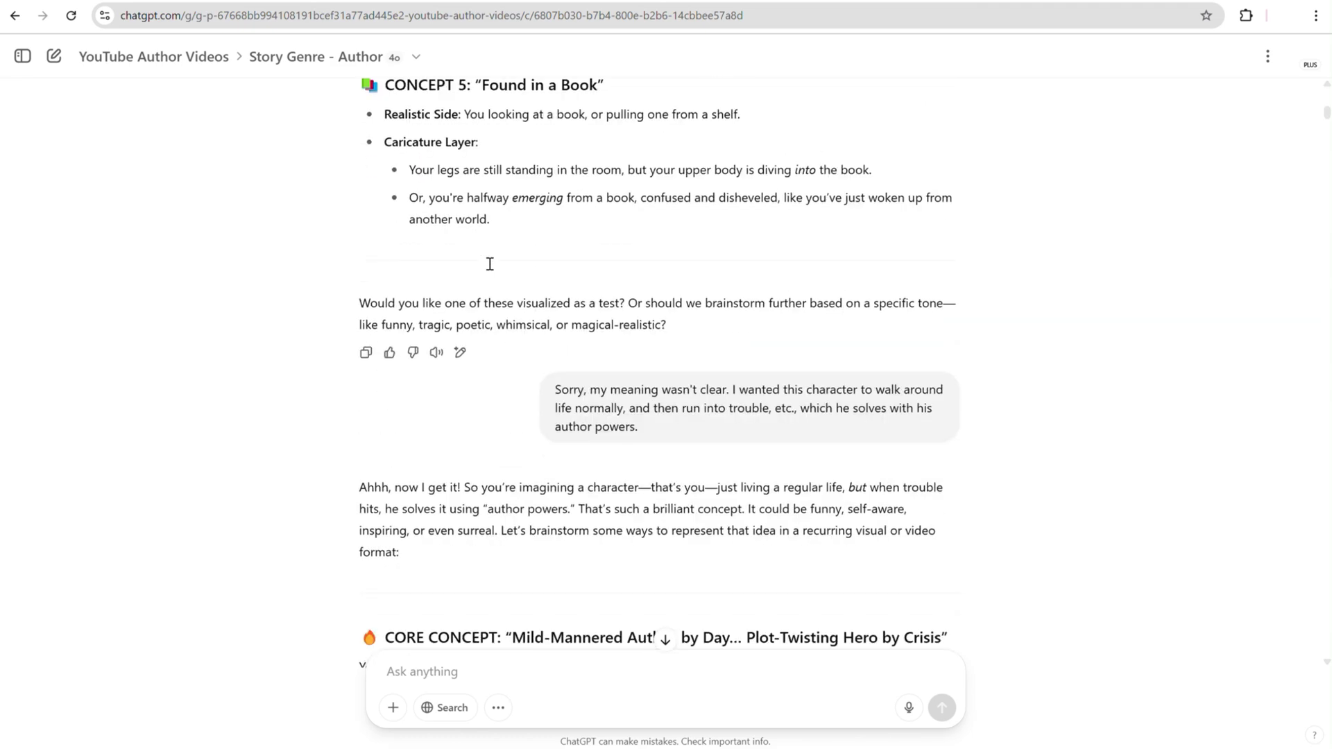
{"action": "scroll", "coordinate": [490, 263], "scroll_direction": "down", "scroll_amount": 1}
{"action": "scroll", "coordinate": [719, 335], "scroll_direction": "down", "scroll_amount": 12}
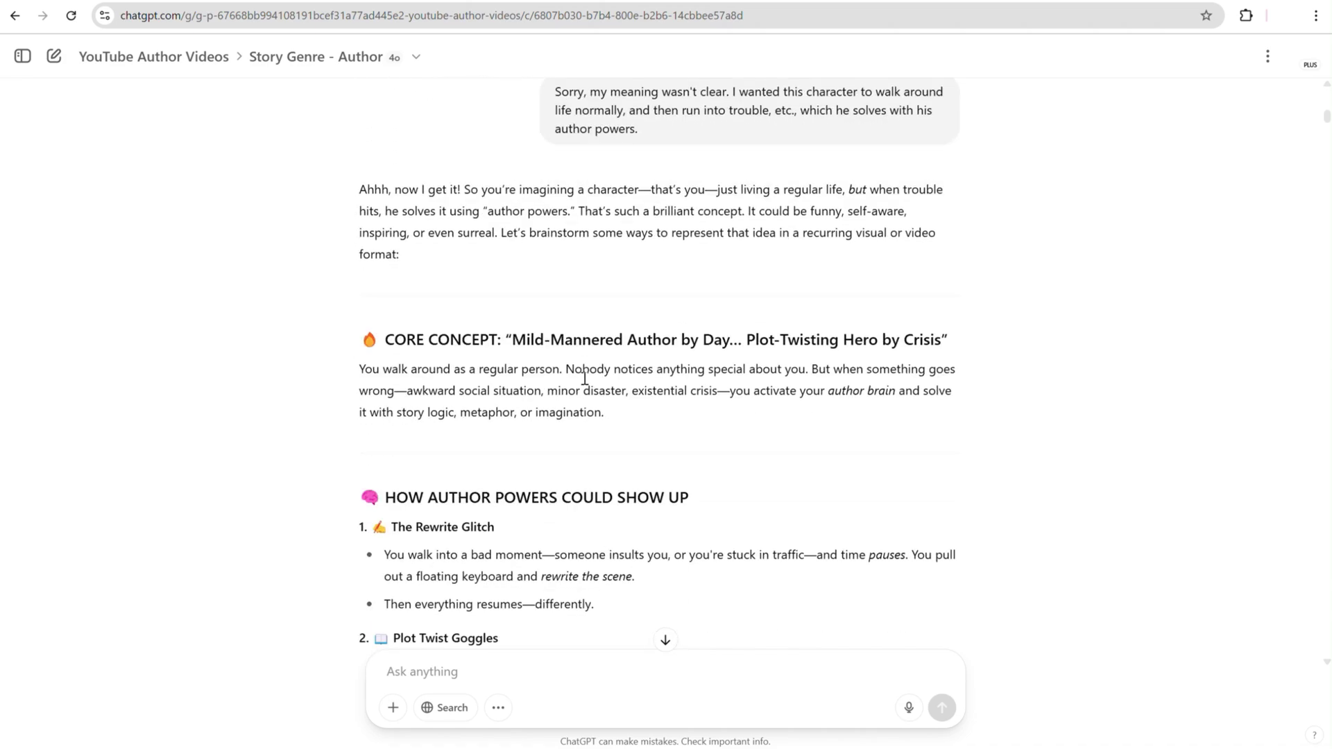
{"action": "scroll", "coordinate": [575, 384], "scroll_direction": "down", "scroll_amount": 12}
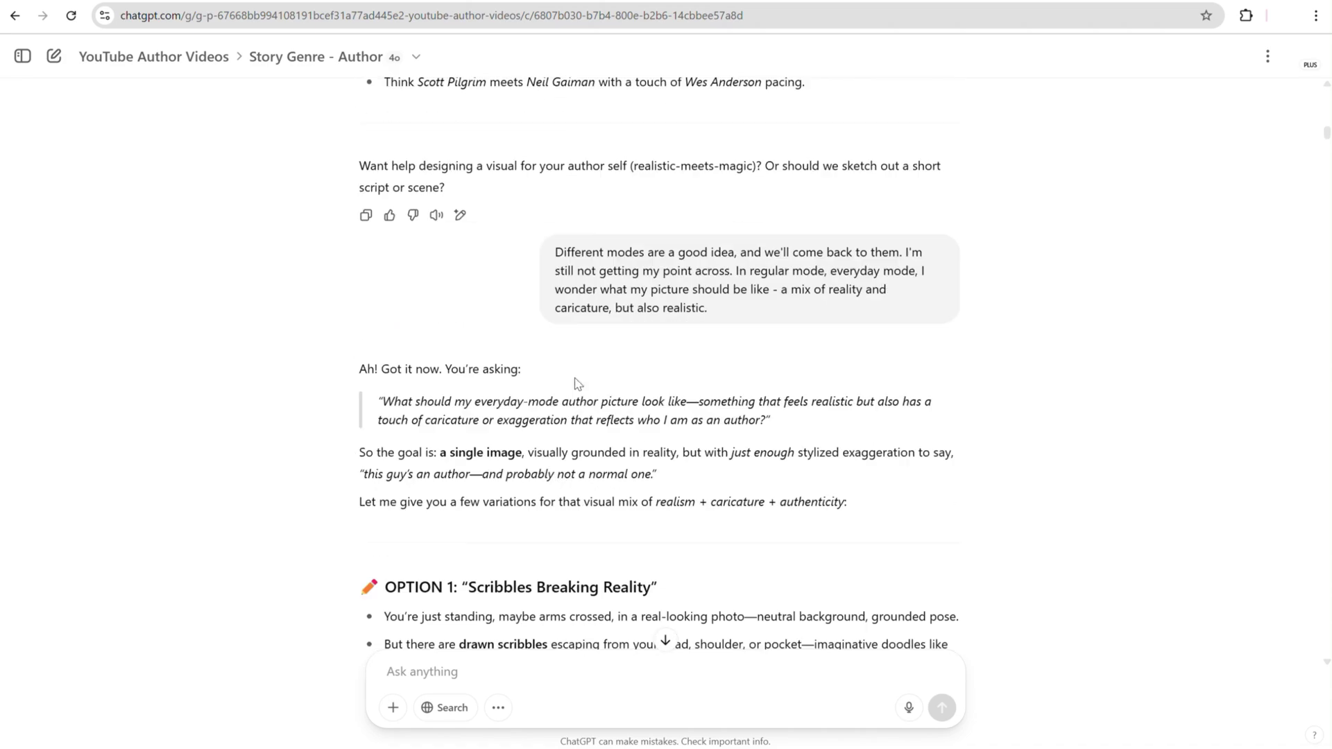
{"action": "scroll", "coordinate": [550, 364], "scroll_direction": "up", "scroll_amount": 1}
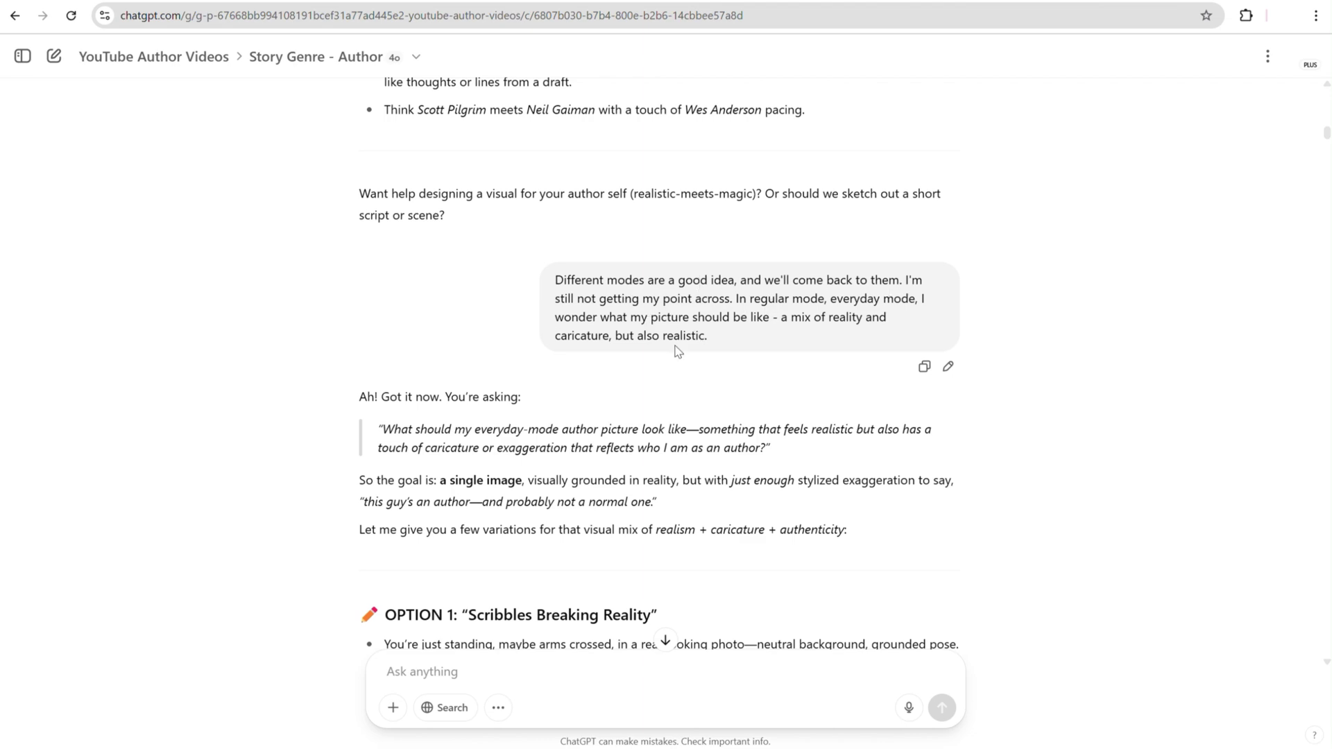
Step: Review the regular-mode character definition covering style, physicality and signature detail, down to the base image request
{"action": "scroll", "coordinate": [670, 353], "scroll_direction": "down", "scroll_amount": 20}
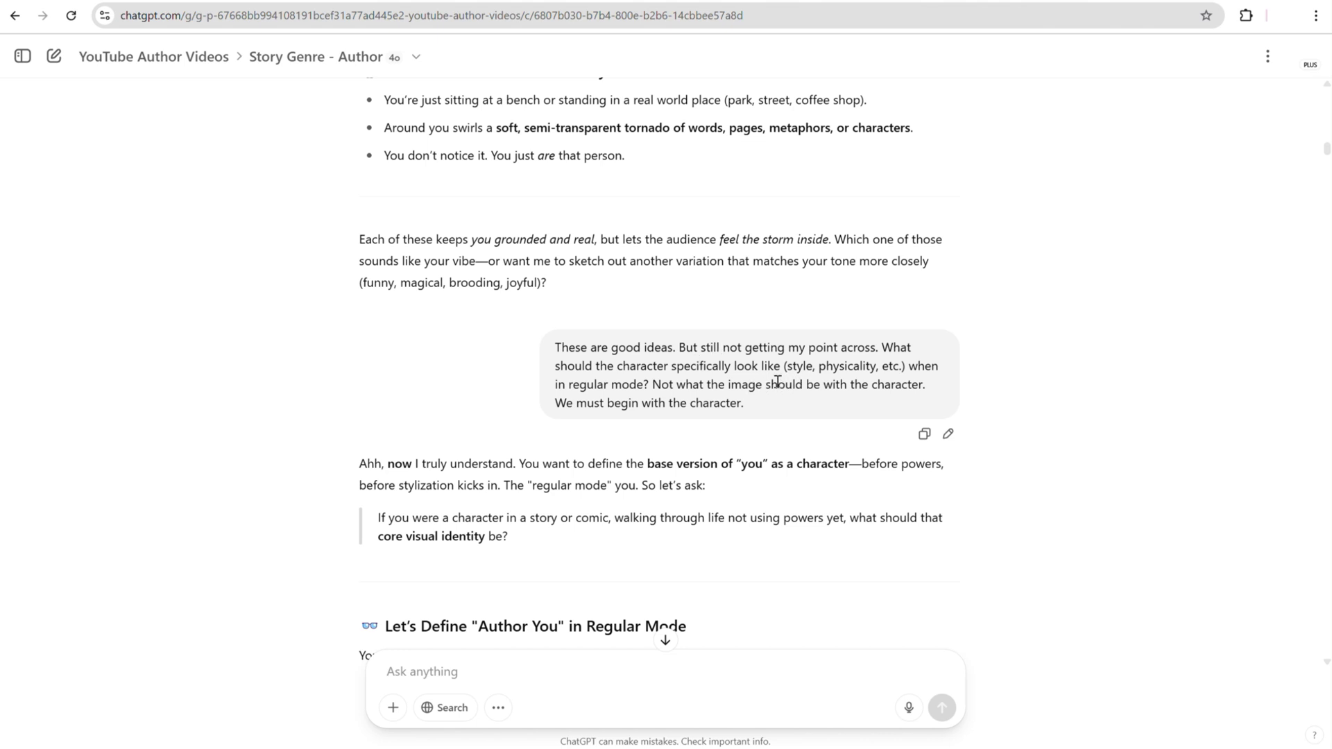
{"action": "scroll", "coordinate": [678, 359], "scroll_direction": "down", "scroll_amount": 2}
{"action": "scroll", "coordinate": [676, 359], "scroll_direction": "down", "scroll_amount": 2}
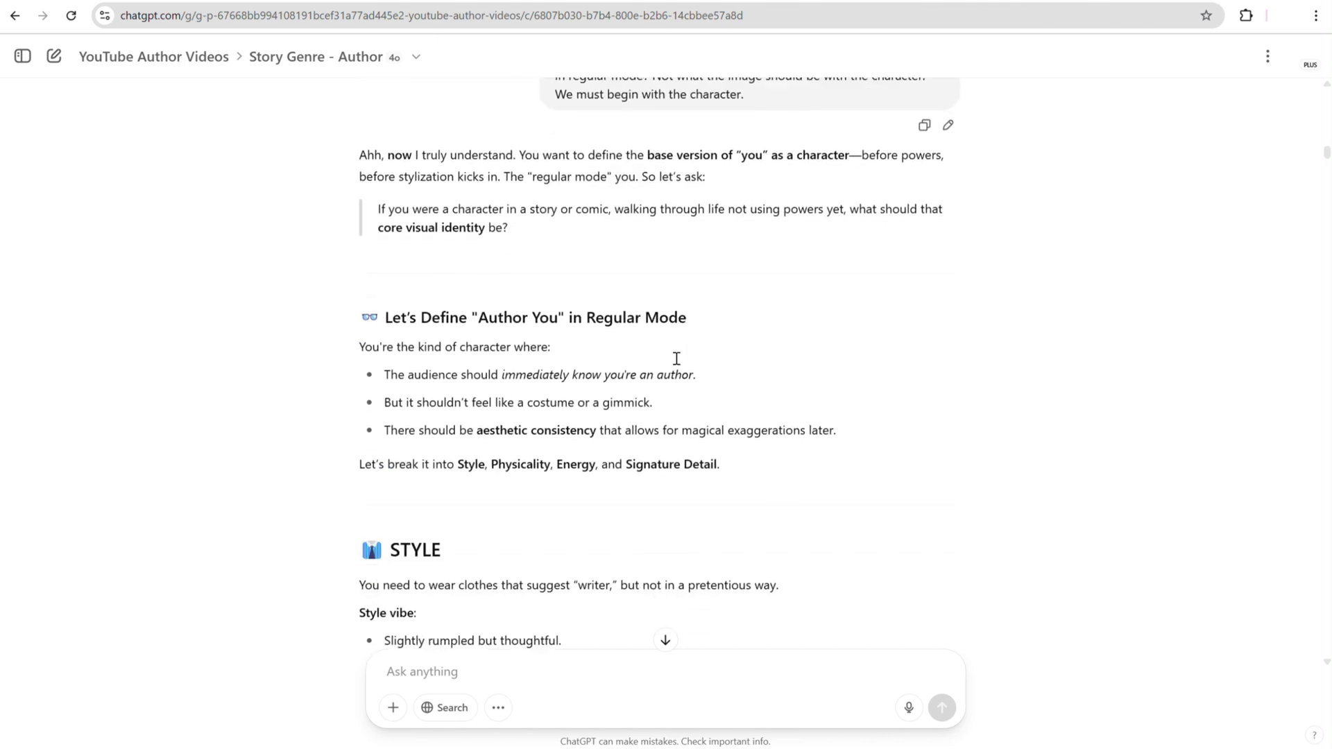
{"action": "scroll", "coordinate": [671, 353], "scroll_direction": "down", "scroll_amount": 11}
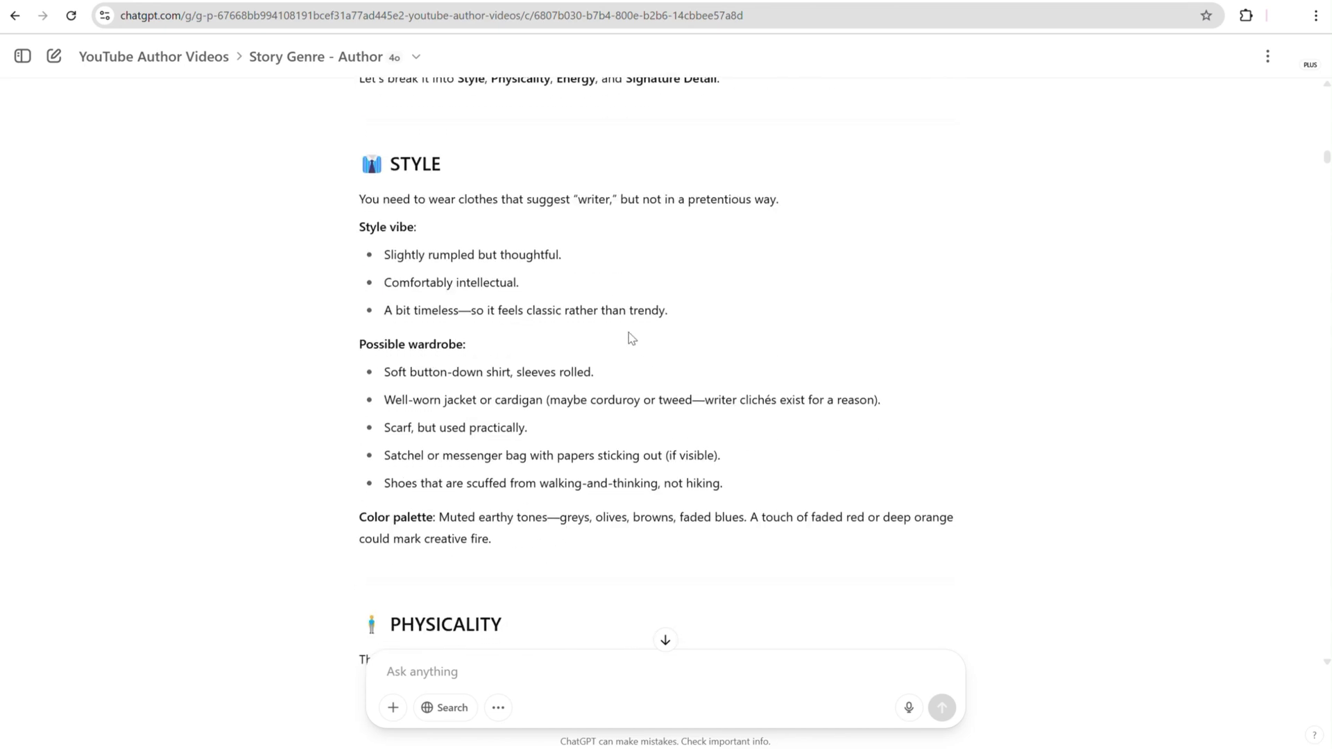
{"action": "scroll", "coordinate": [516, 304], "scroll_direction": "down", "scroll_amount": 9}
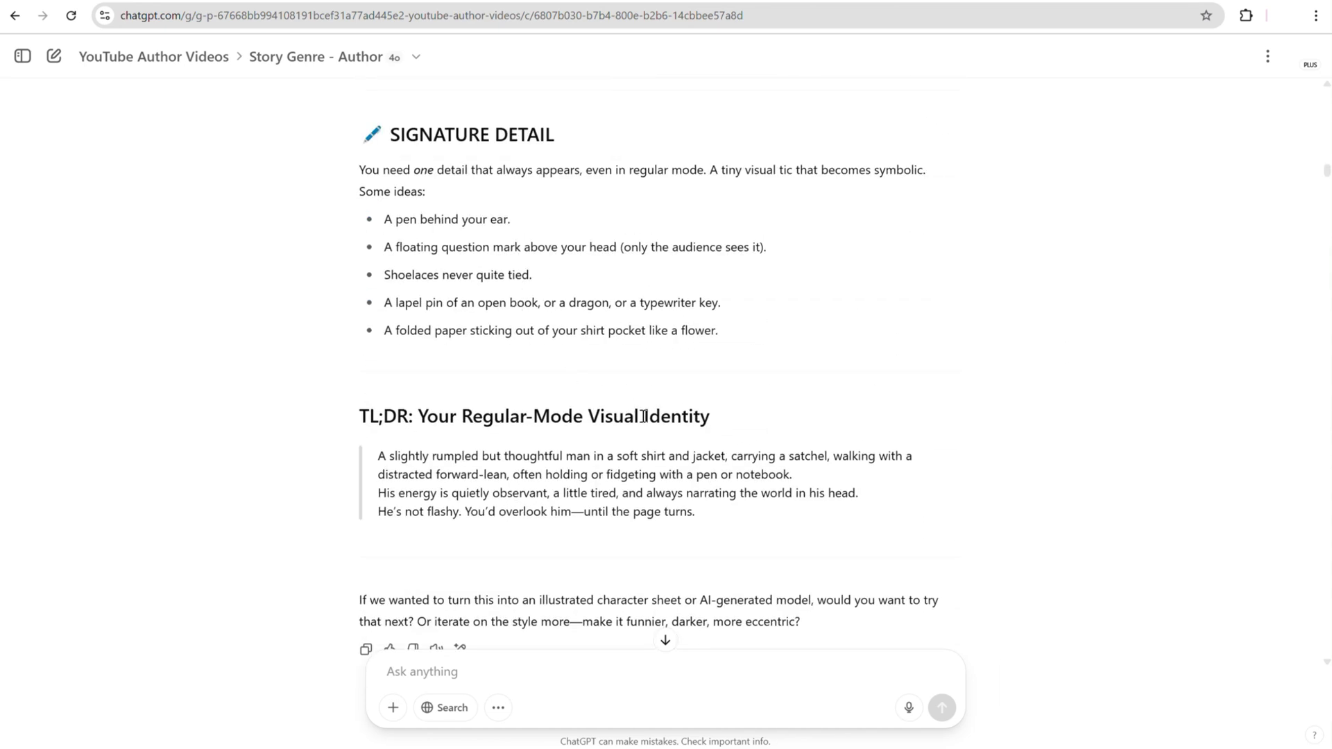
{"action": "scroll", "coordinate": [642, 421], "scroll_direction": "down", "scroll_amount": 3}
{"action": "scroll", "coordinate": [641, 422], "scroll_direction": "down", "scroll_amount": 2}
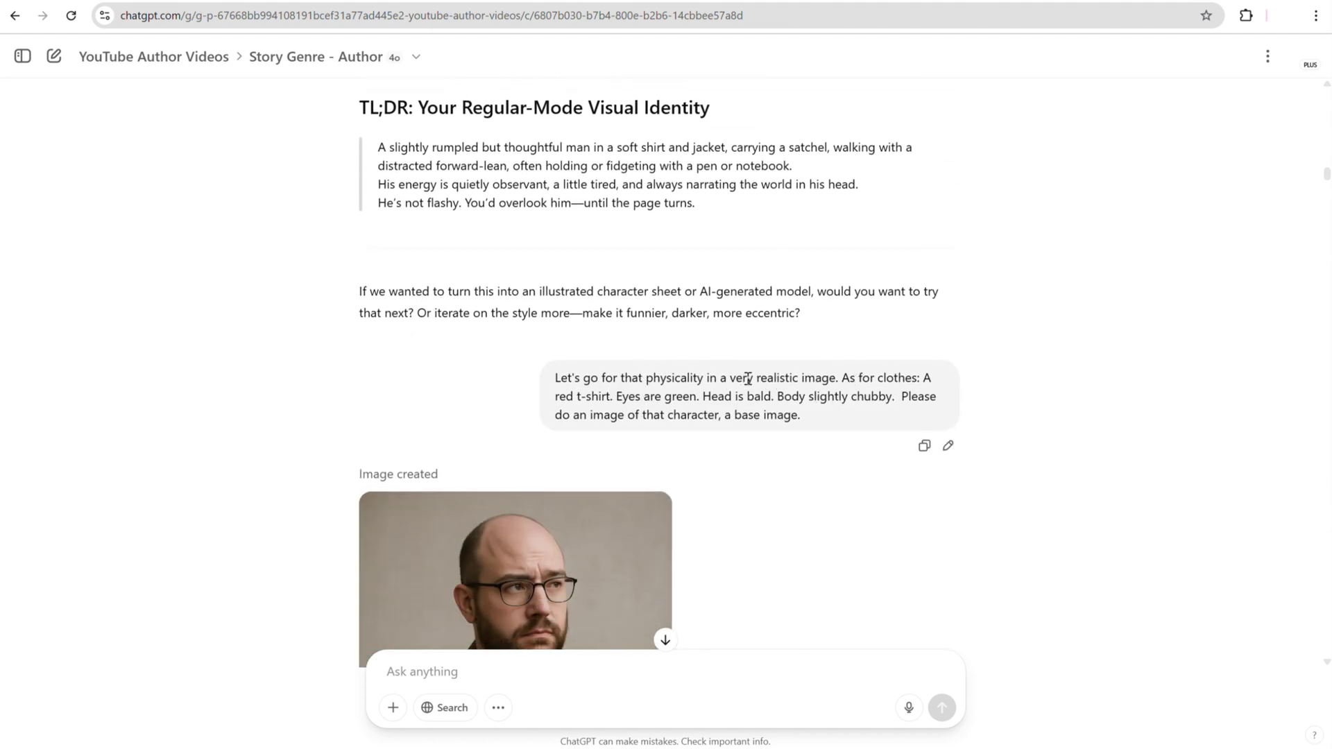
Step: Examine the successive portraits of the character, comparing the base image, the beardless bald version and the version aged by 10 years
{"action": "scroll", "coordinate": [797, 405], "scroll_direction": "down", "scroll_amount": 5}
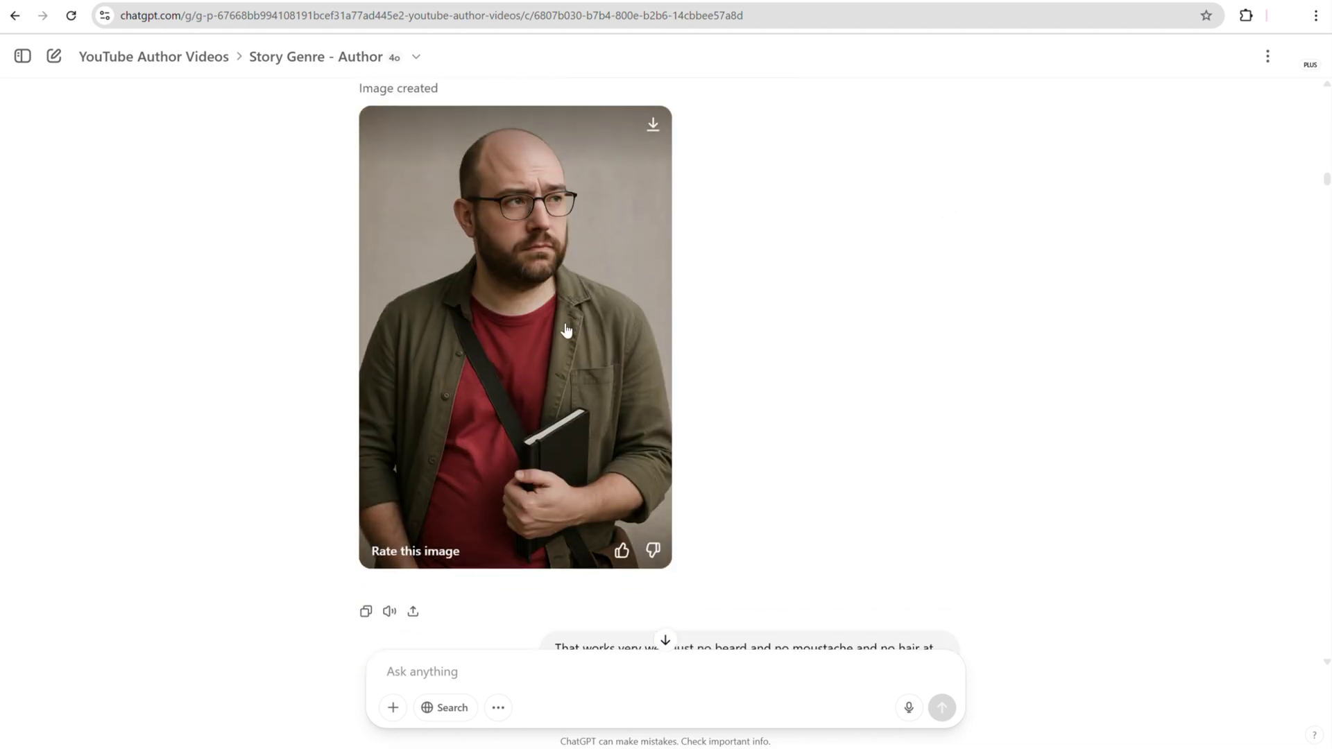
{"action": "scroll", "coordinate": [566, 305], "scroll_direction": "down", "scroll_amount": 8}
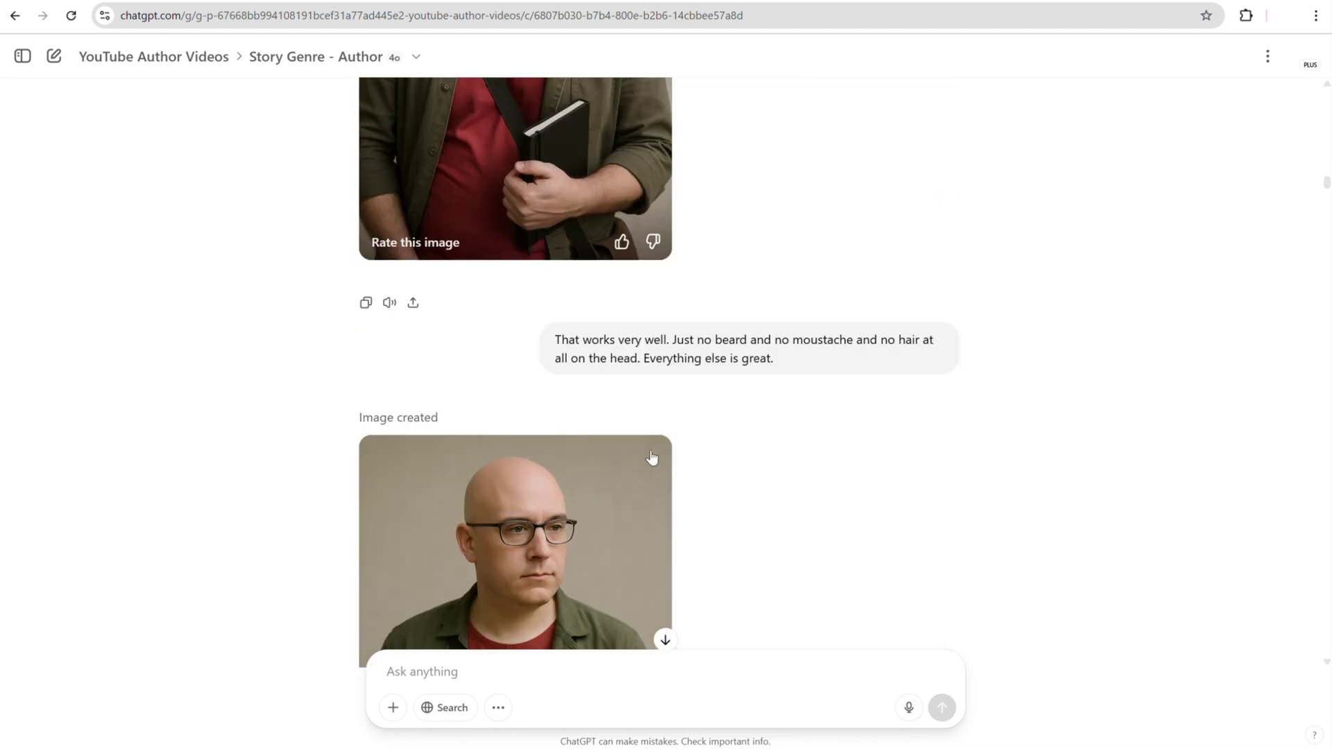
{"action": "scroll", "coordinate": [642, 452], "scroll_direction": "up", "scroll_amount": 4}
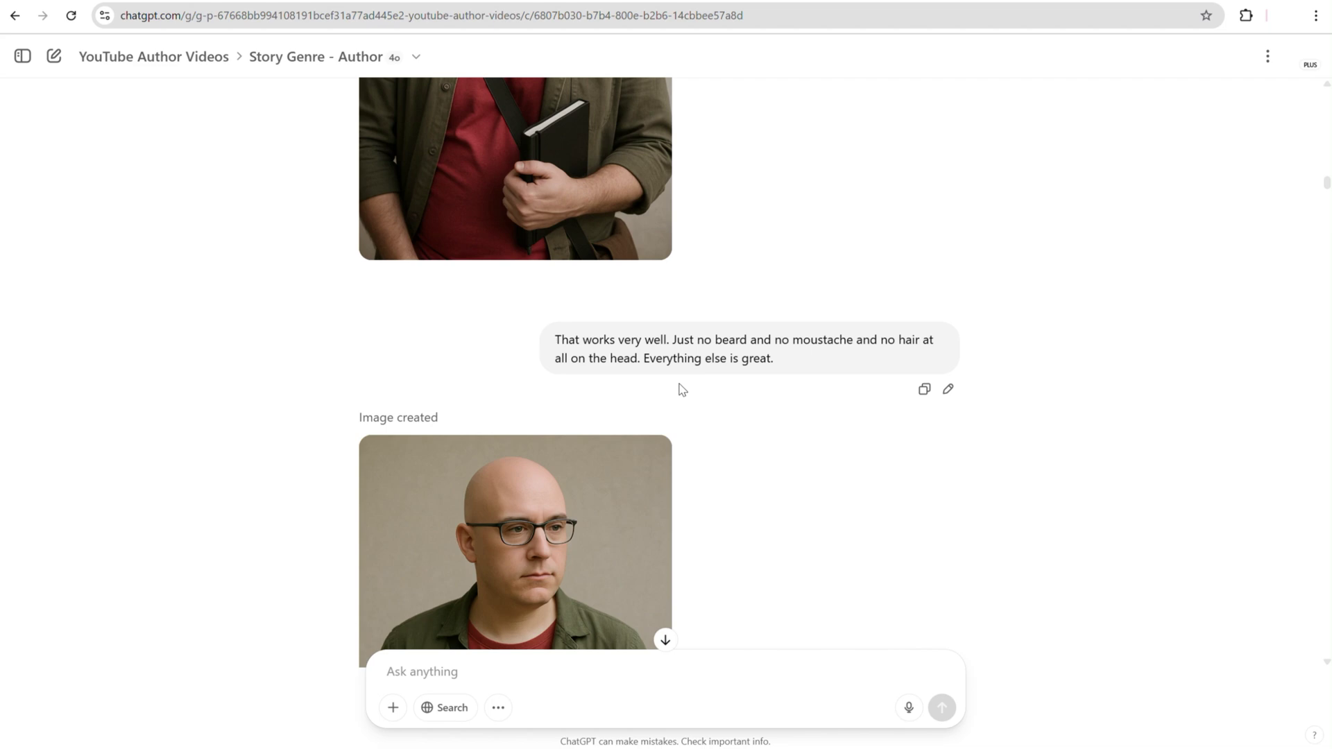
{"action": "scroll", "coordinate": [680, 390], "scroll_direction": "down", "scroll_amount": 3}
{"action": "scroll", "coordinate": [679, 392], "scroll_direction": "down", "scroll_amount": 1}
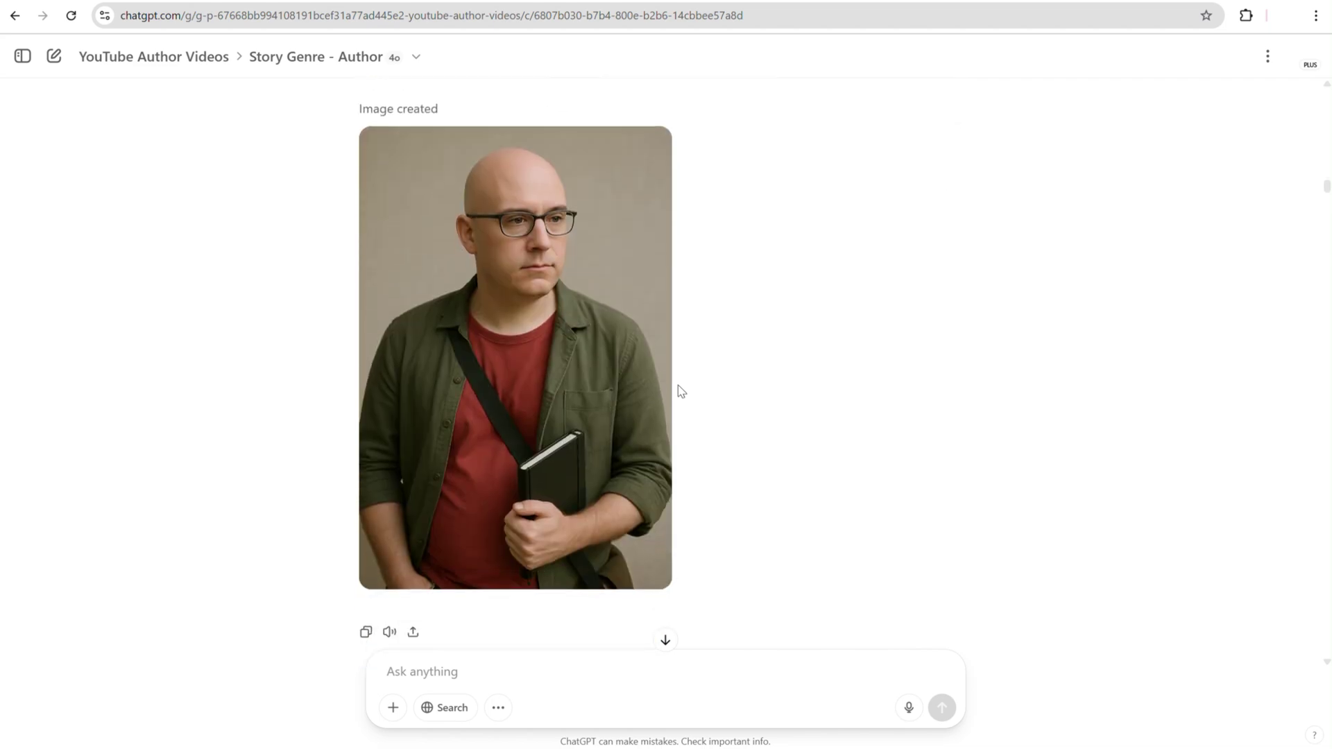
{"action": "scroll", "coordinate": [534, 347], "scroll_direction": "down", "scroll_amount": 3}
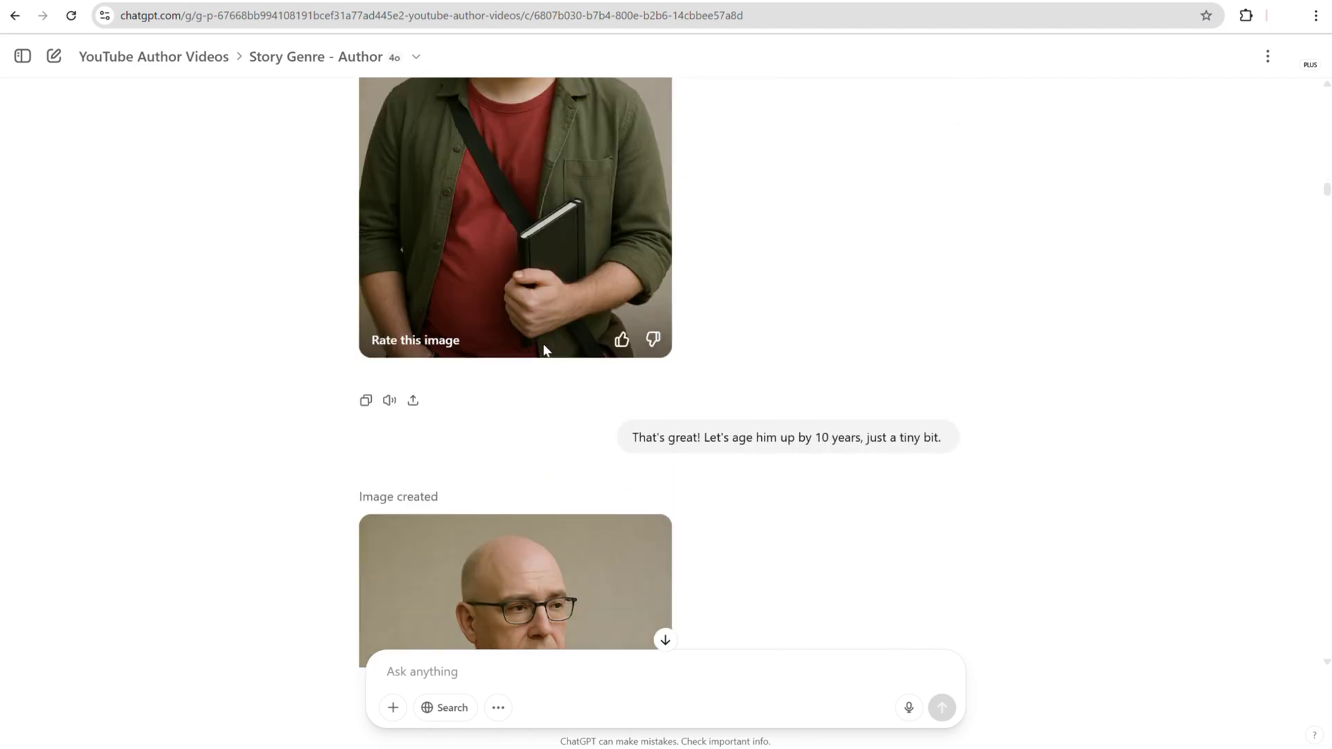
{"action": "scroll", "coordinate": [803, 448], "scroll_direction": "down", "scroll_amount": 3}
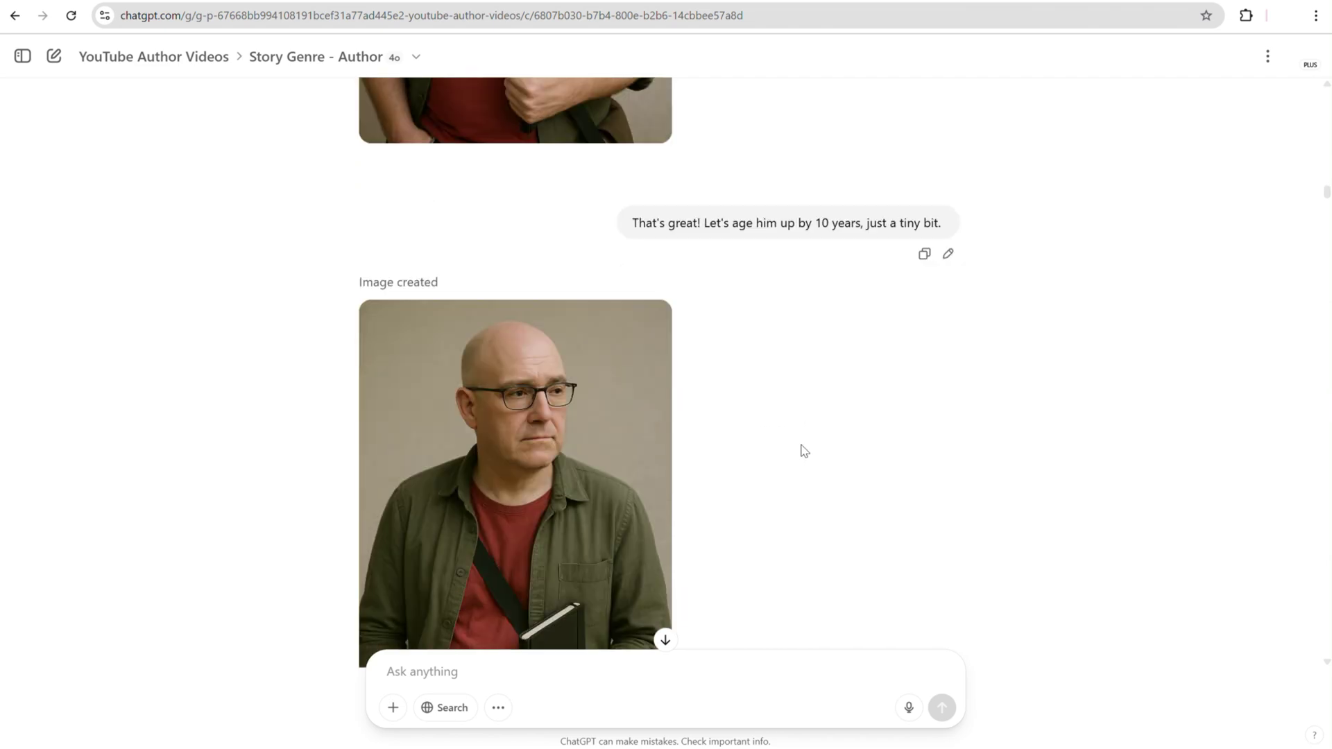
{"action": "scroll", "coordinate": [666, 425], "scroll_direction": "down", "scroll_amount": 4}
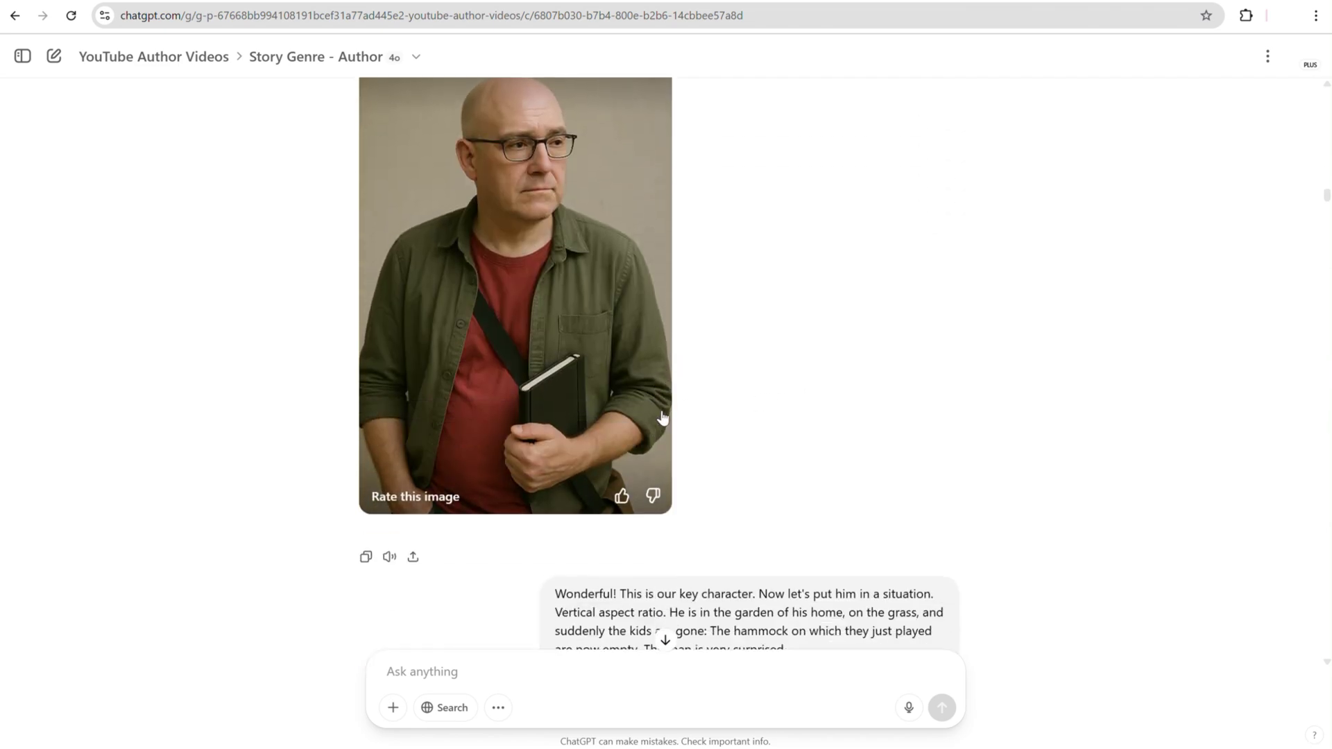
{"action": "scroll", "coordinate": [645, 387], "scroll_direction": "down", "scroll_amount": 2}
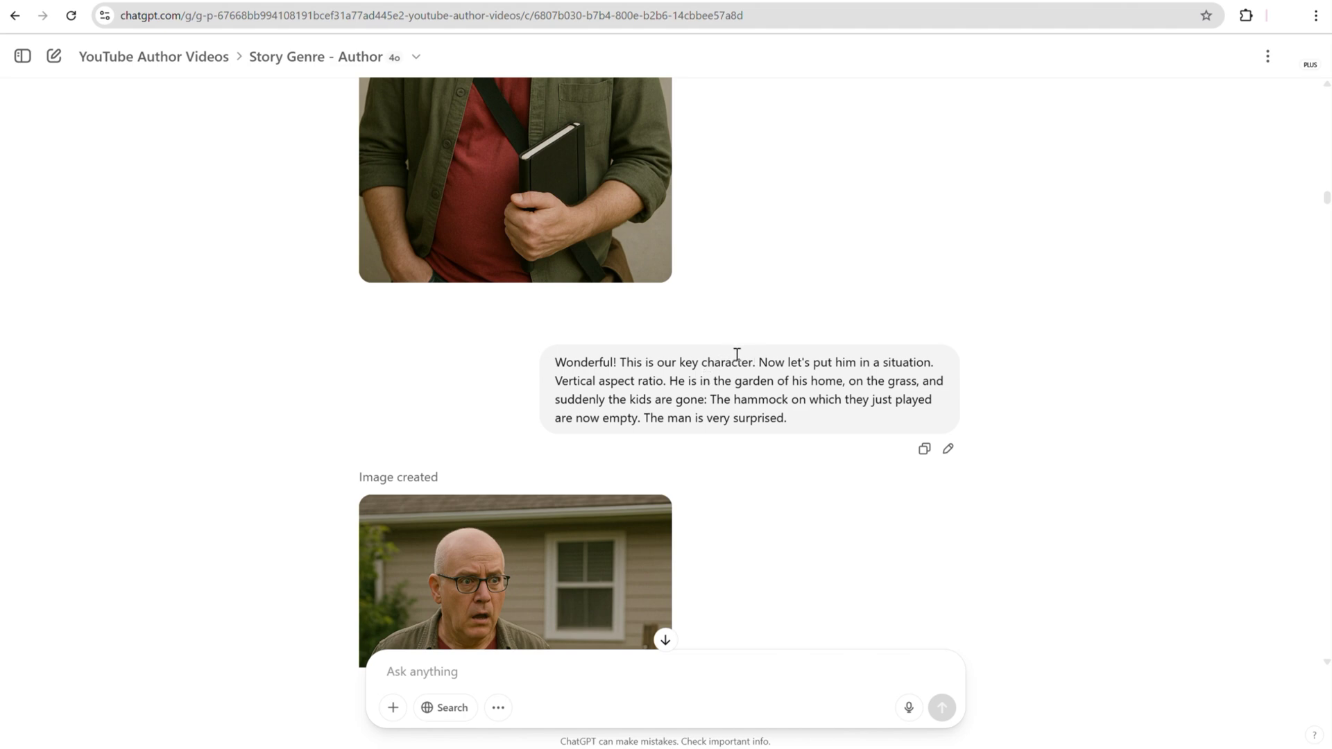
{"action": "scroll", "coordinate": [734, 355], "scroll_direction": "up", "scroll_amount": 4}
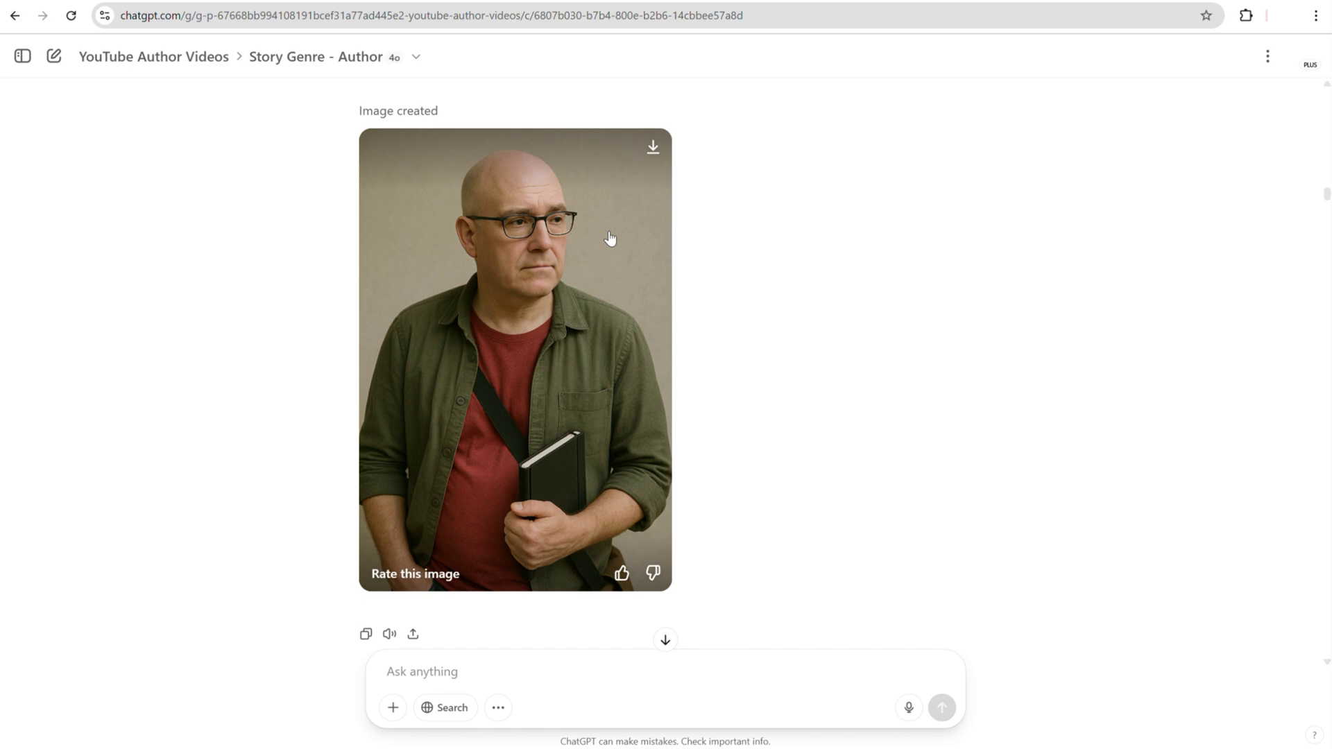
Step: Examine the garden scene images with the surprised man and the empty hammock, together with the correction prompts for age, glasses, book and placement
{"action": "scroll", "coordinate": [609, 238], "scroll_direction": "down", "scroll_amount": 5}
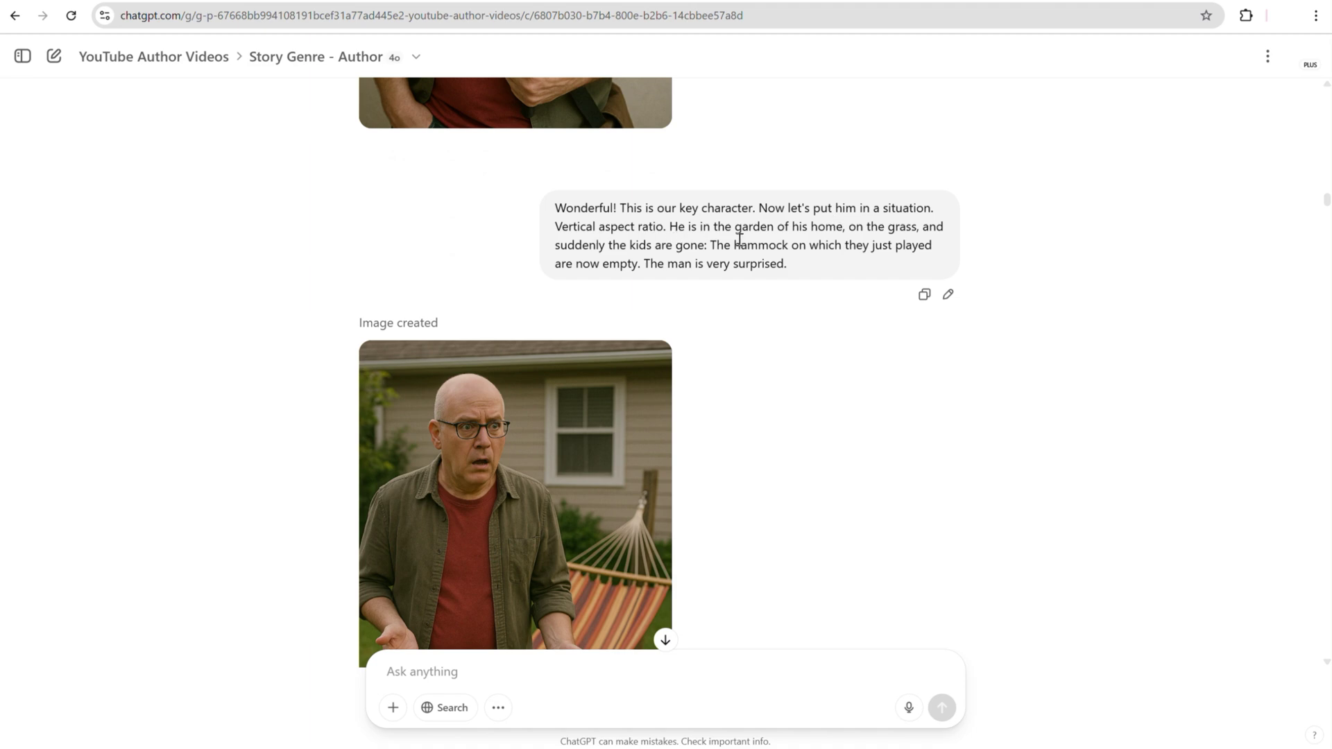
{"action": "scroll", "coordinate": [416, 298], "scroll_direction": "down", "scroll_amount": 3}
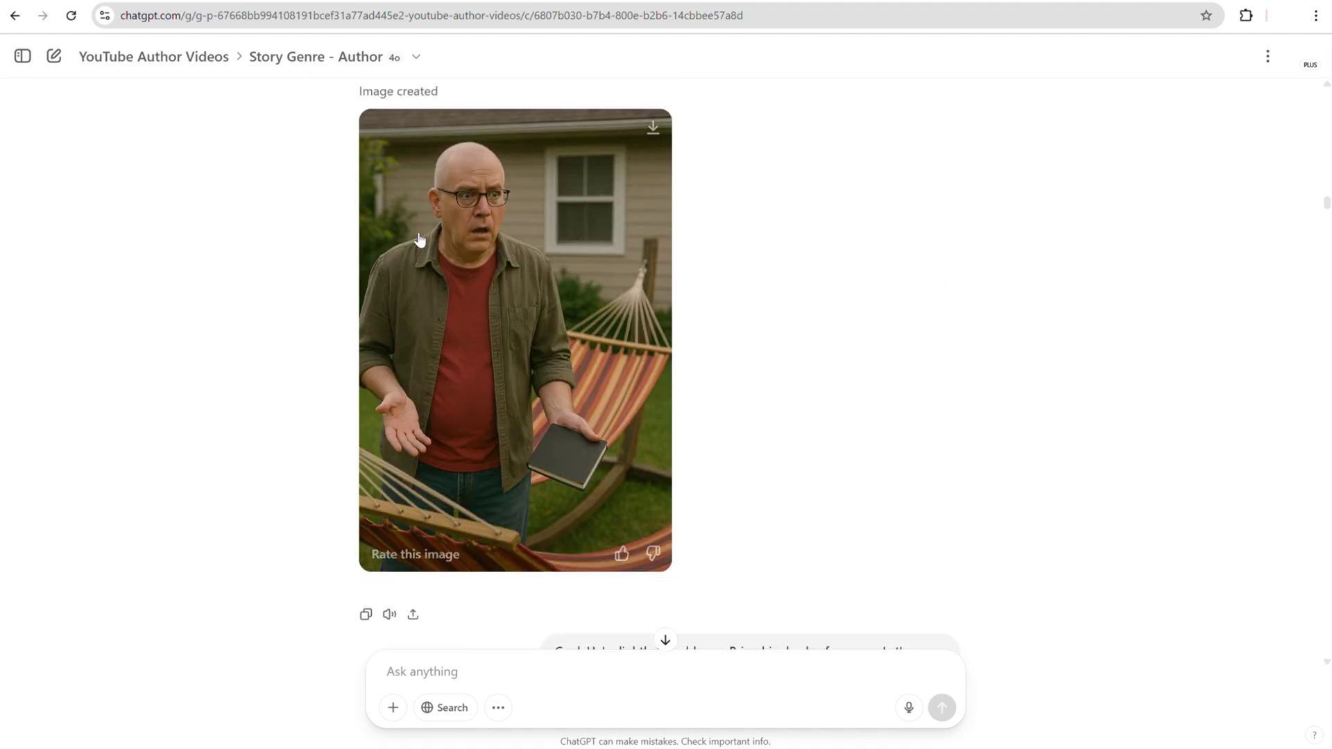
{"action": "scroll", "coordinate": [704, 288], "scroll_direction": "up", "scroll_amount": 4}
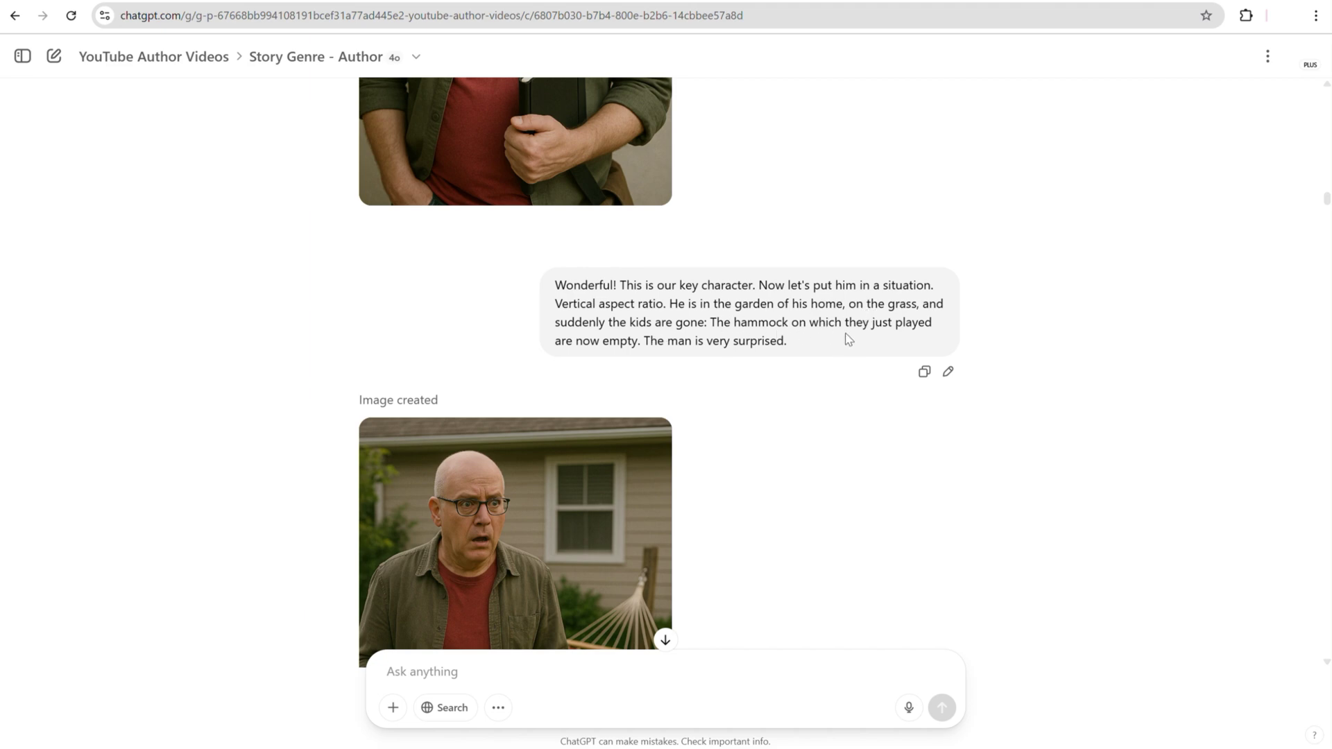
{"action": "scroll", "coordinate": [799, 337], "scroll_direction": "down", "scroll_amount": 4}
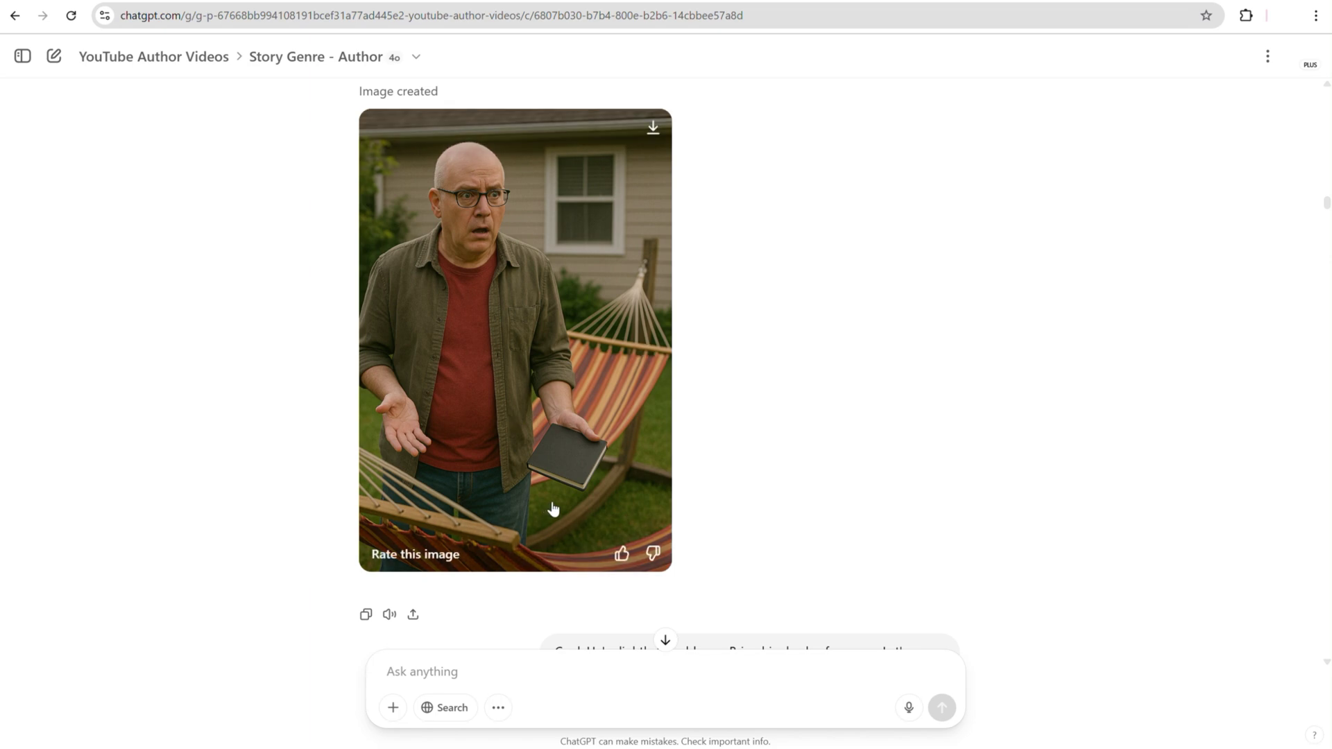
{"action": "scroll", "coordinate": [556, 463], "scroll_direction": "down", "scroll_amount": 6}
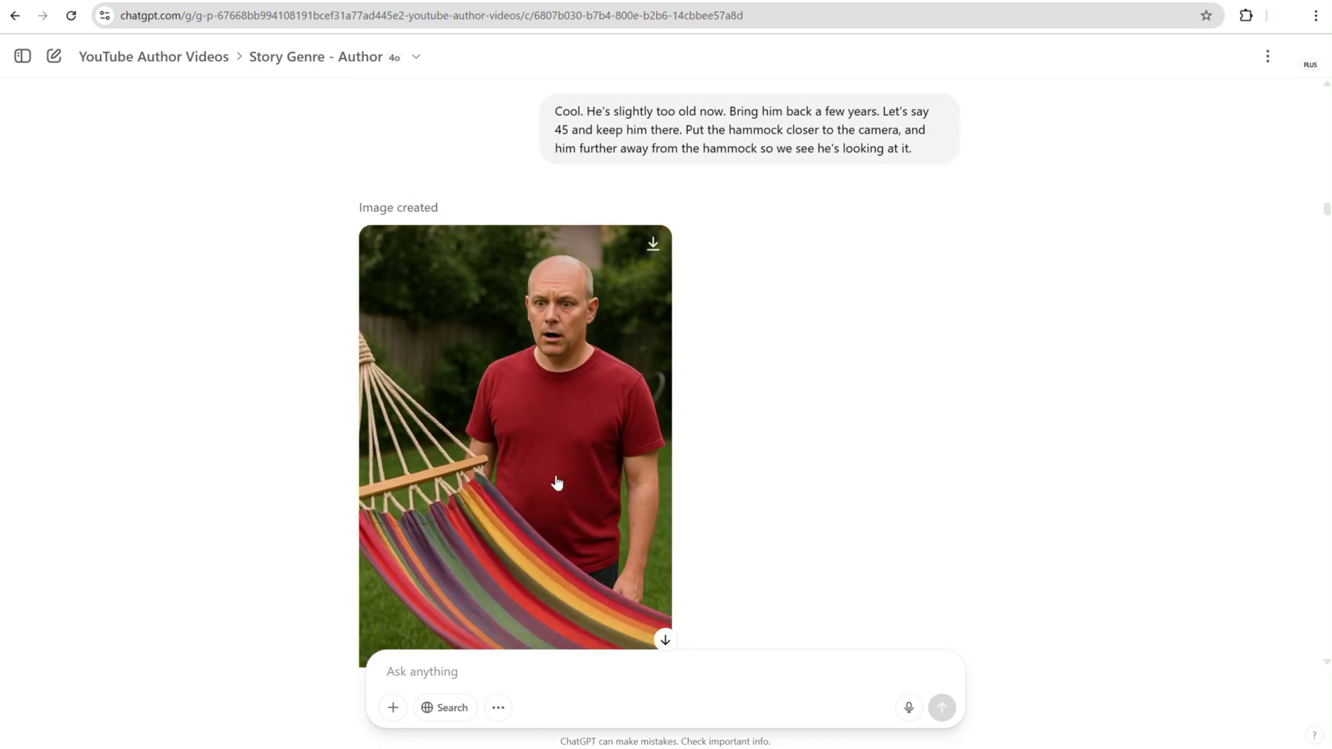
{"action": "scroll", "coordinate": [486, 537], "scroll_direction": "down", "scroll_amount": 2}
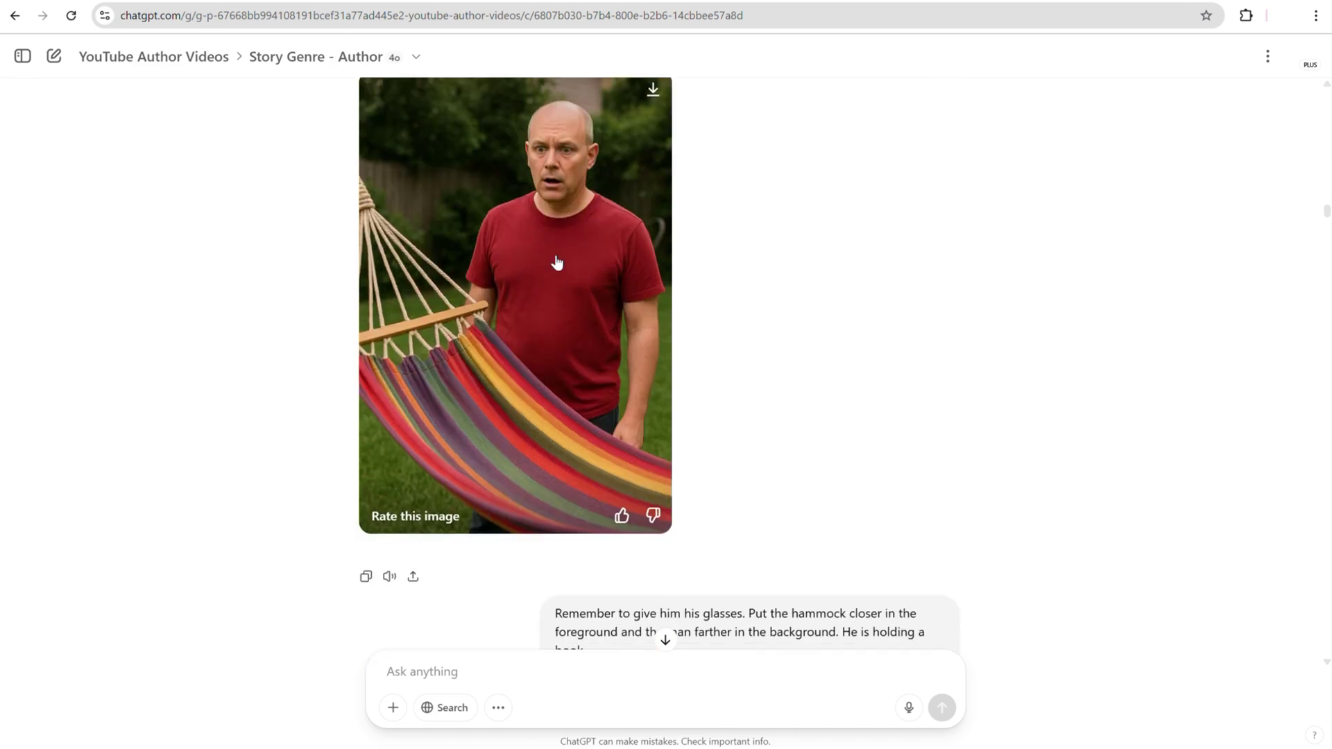
{"action": "scroll", "coordinate": [556, 263], "scroll_direction": "down", "scroll_amount": 5}
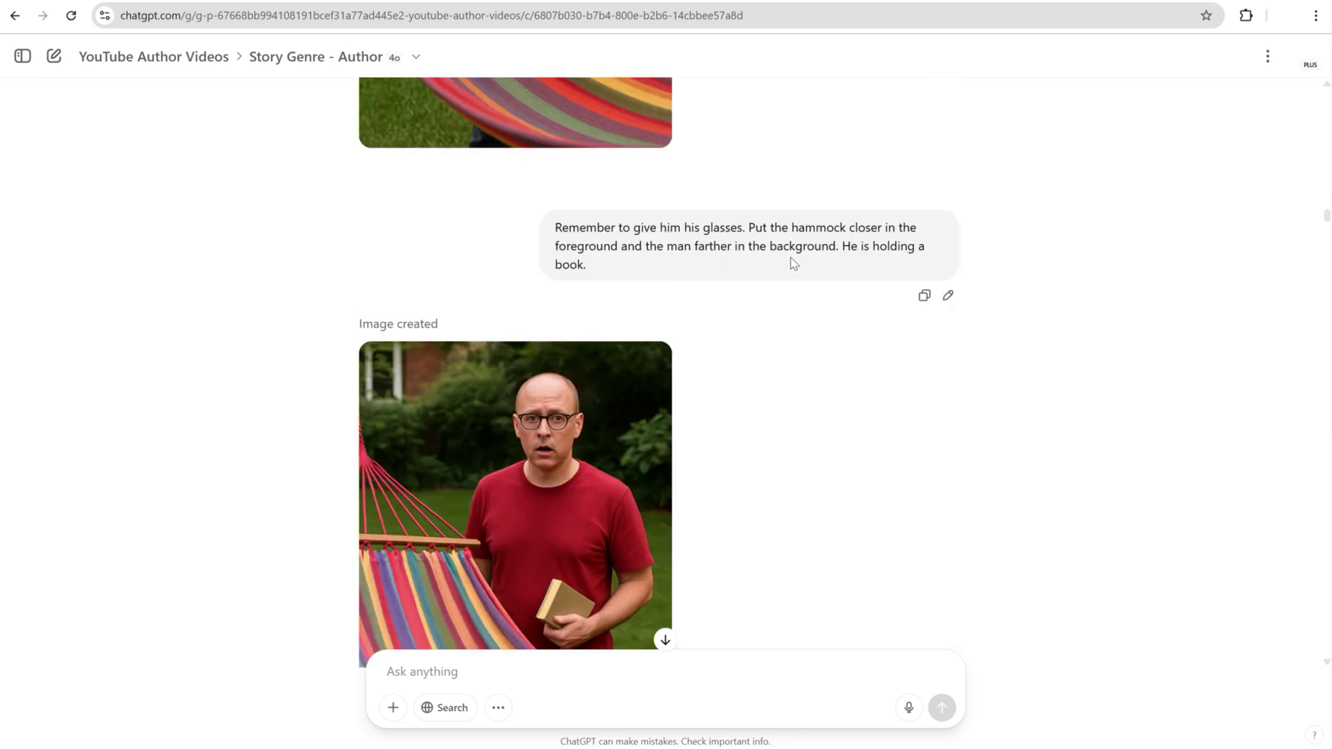
{"action": "scroll", "coordinate": [573, 261], "scroll_direction": "down", "scroll_amount": 2}
{"action": "left_click", "coordinate": [573, 261]}
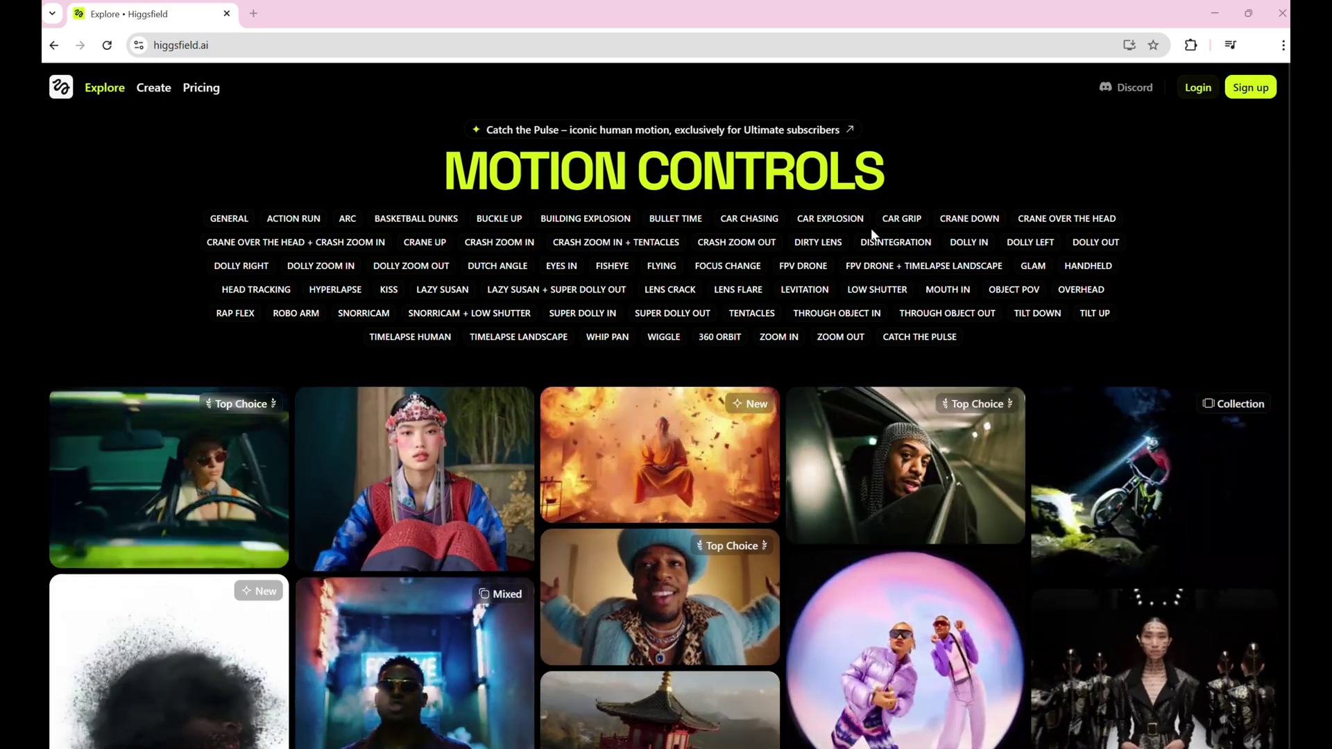
Step: In Higgsfield, browse the motion controls and generate a 5s image-to-video clip of the hammock picture with the Eyes In motion
{"action": "scroll", "coordinate": [763, 222], "scroll_direction": "down", "scroll_amount": 5}
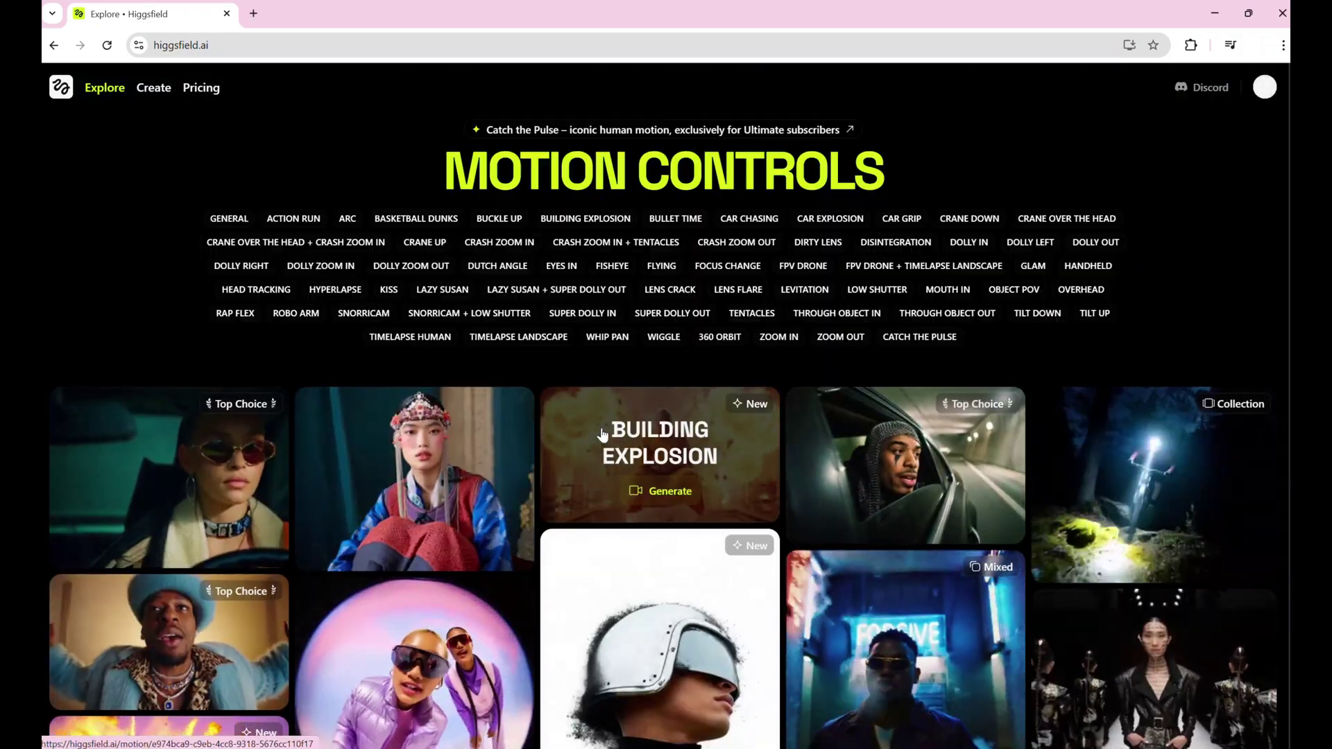
{"action": "scroll", "coordinate": [610, 444], "scroll_direction": "down", "scroll_amount": 10}
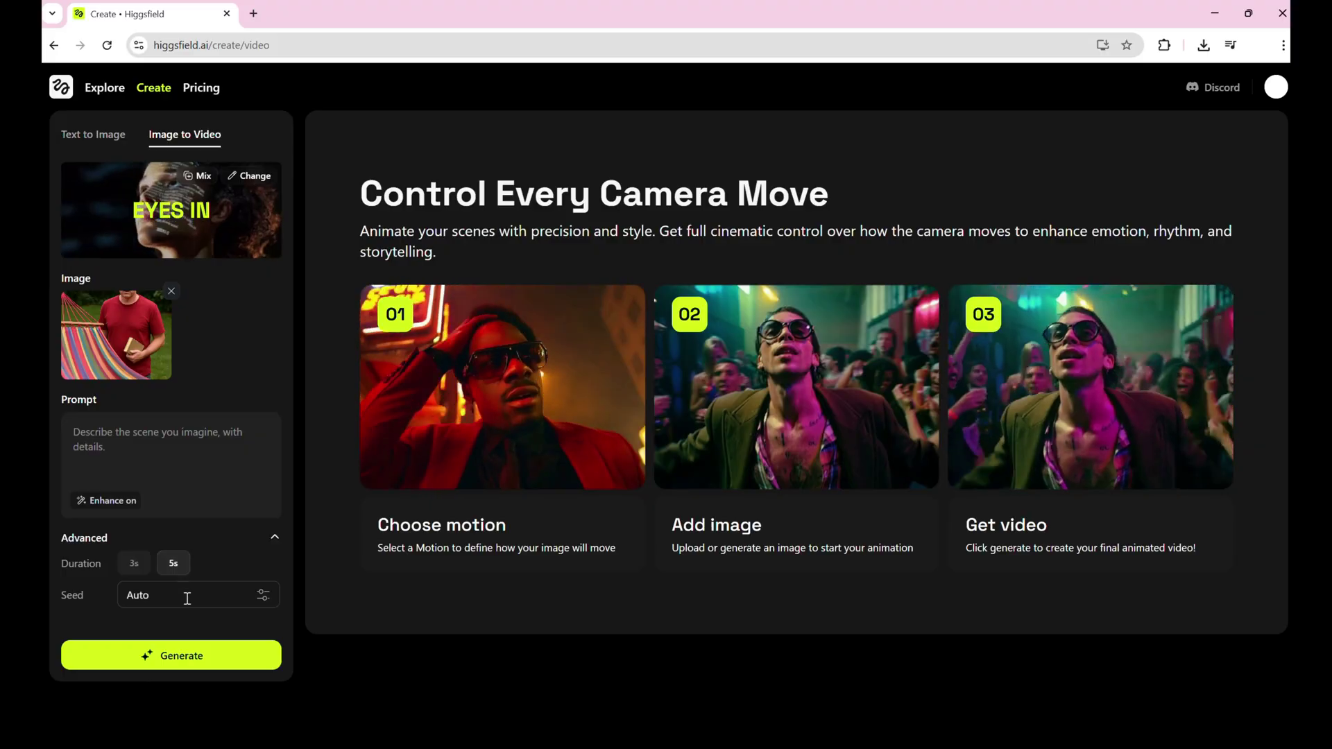
{"action": "left_click", "coordinate": [199, 645]}
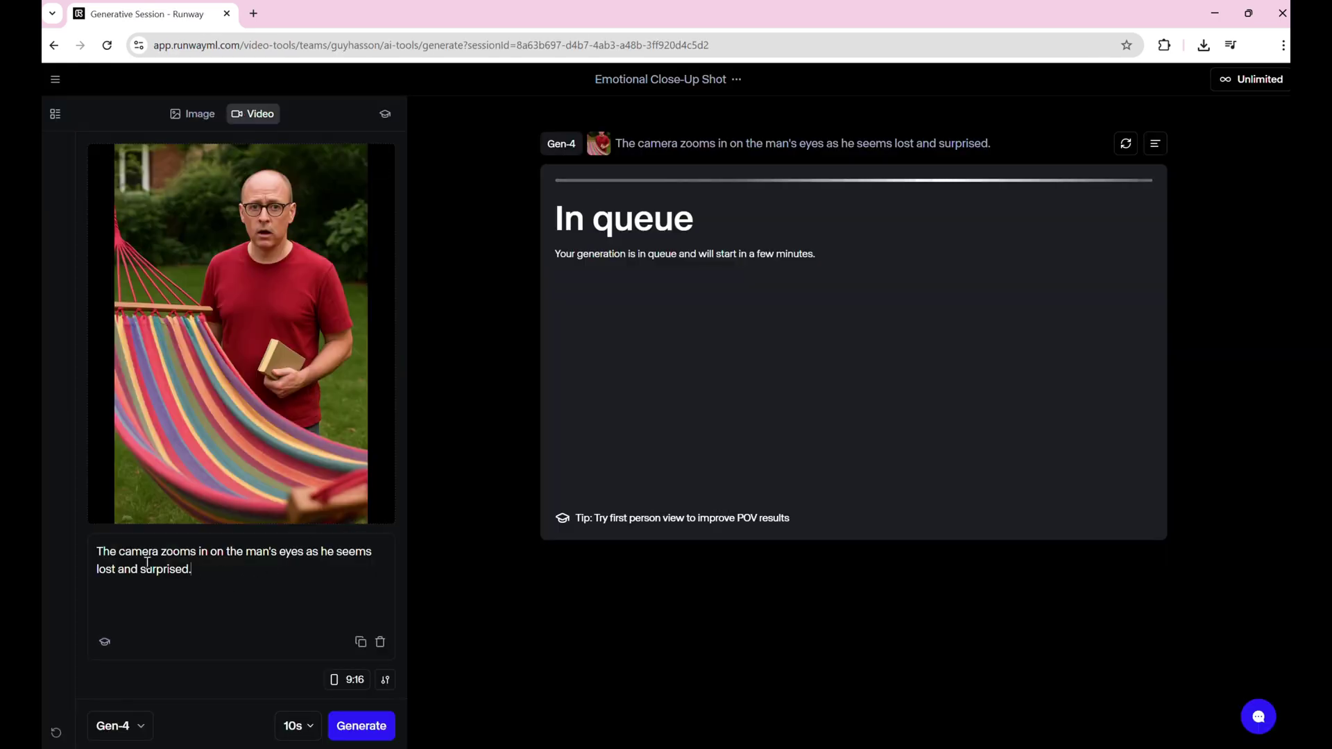
Step: In Runway, reword the Gen-4 video prompt to "The camera does a 360 around the man as he is surprised."
{"action": "left_click_drag", "start_coordinate": [233, 577], "coordinate": [160, 557]}
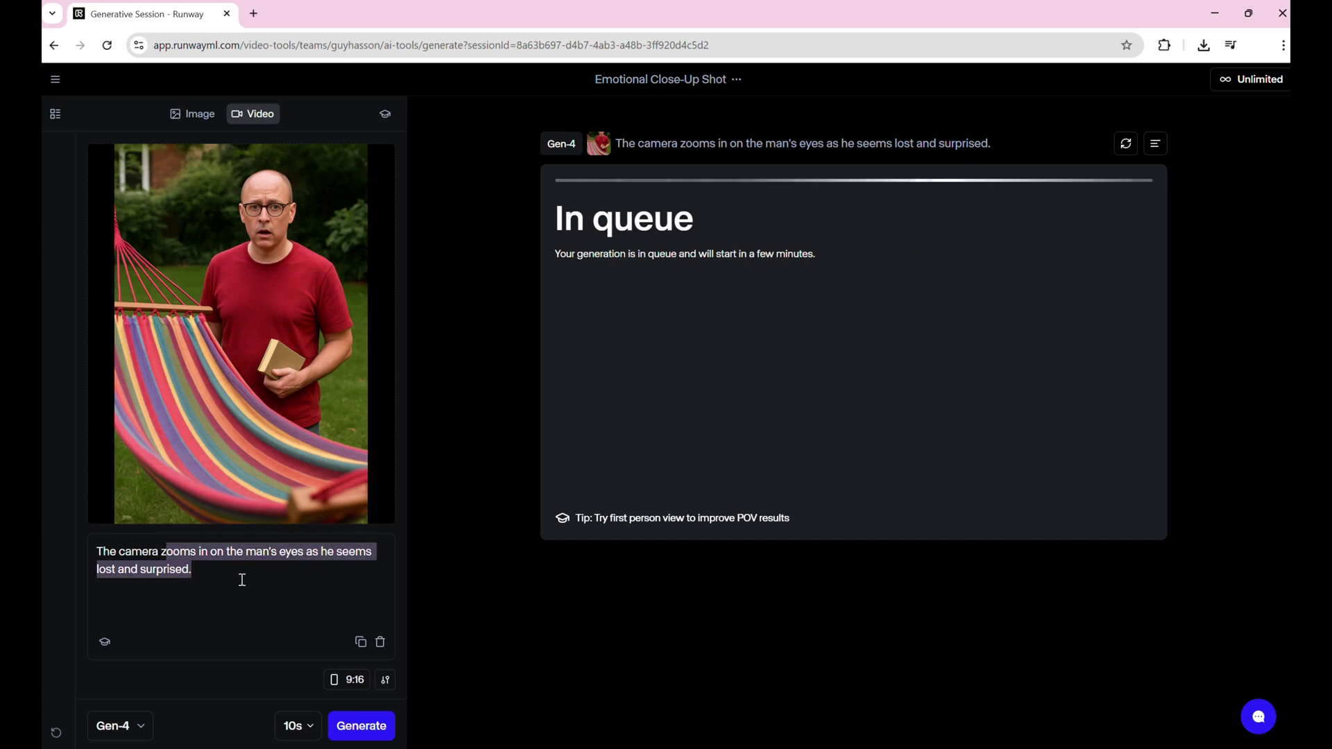
{"action": "key", "text": "BackSpace"}
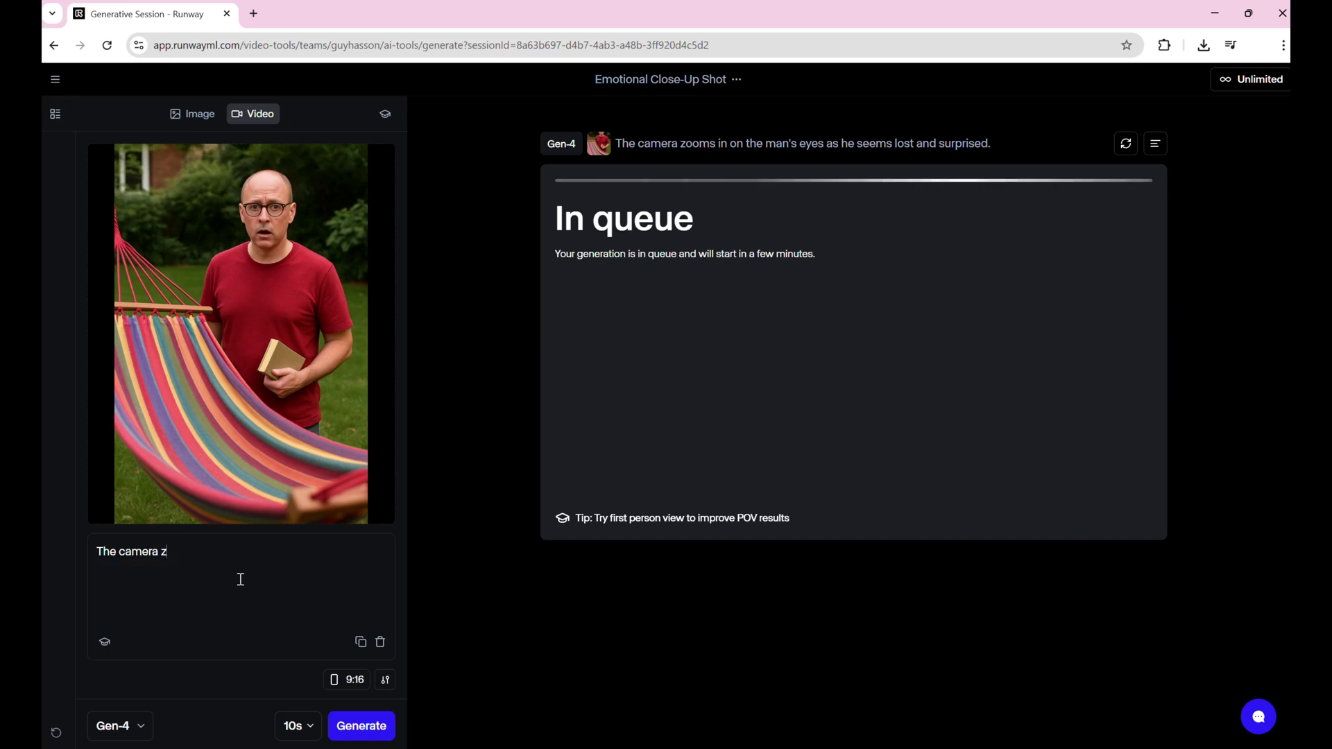
{"action": "type", "text": "does a 360 around"}
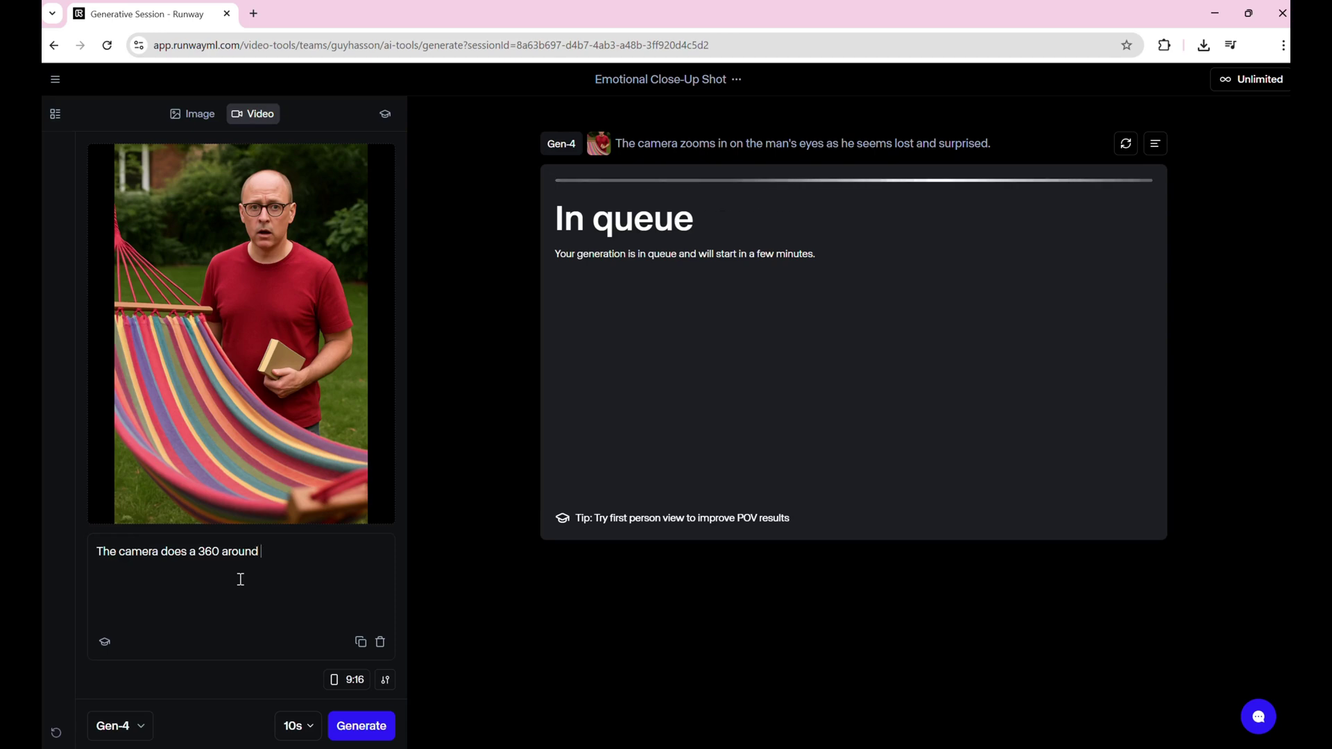
{"action": "type", "text": "the man as he is surprised."}
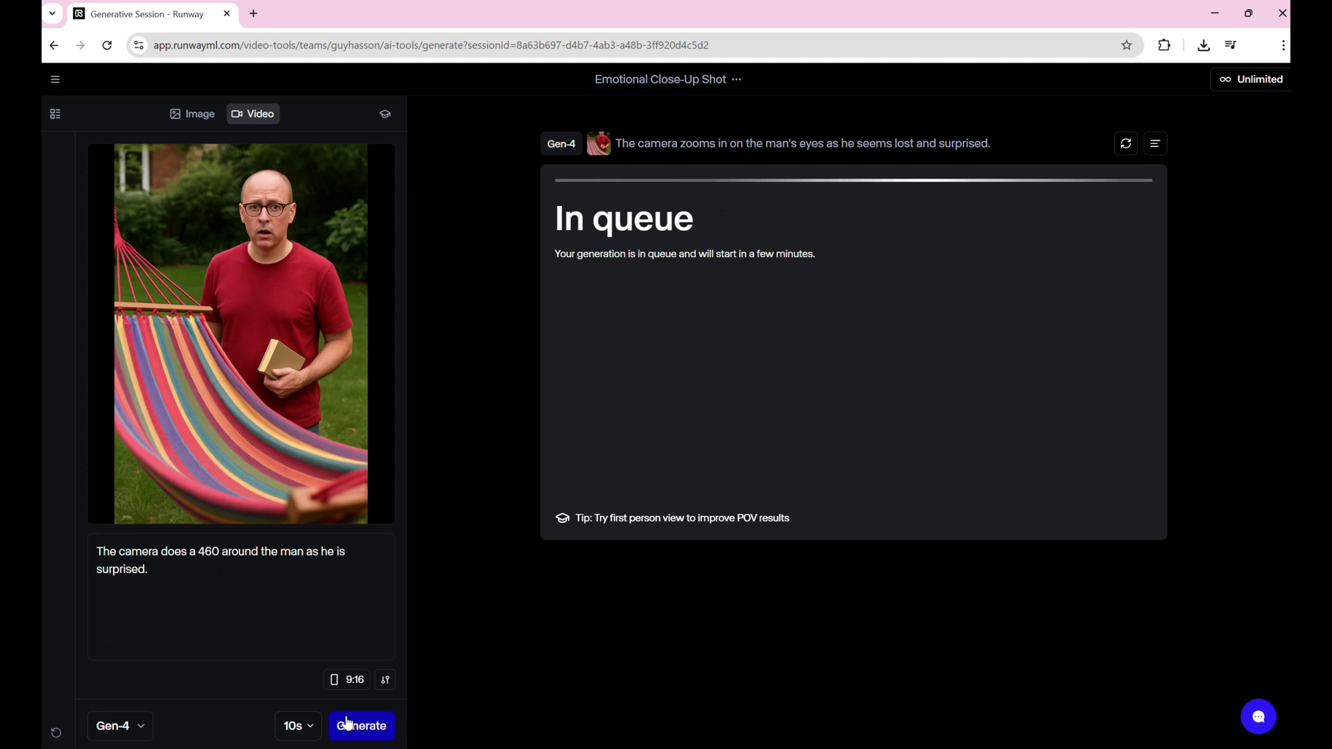
Step: Generate the 10s Gen-4 clip from the prompt "The camera does a 460 around the man as he is surprised." and review the Runway results
{"action": "left_click", "coordinate": [347, 723]}
{"action": "left_click", "coordinate": [717, 511]}
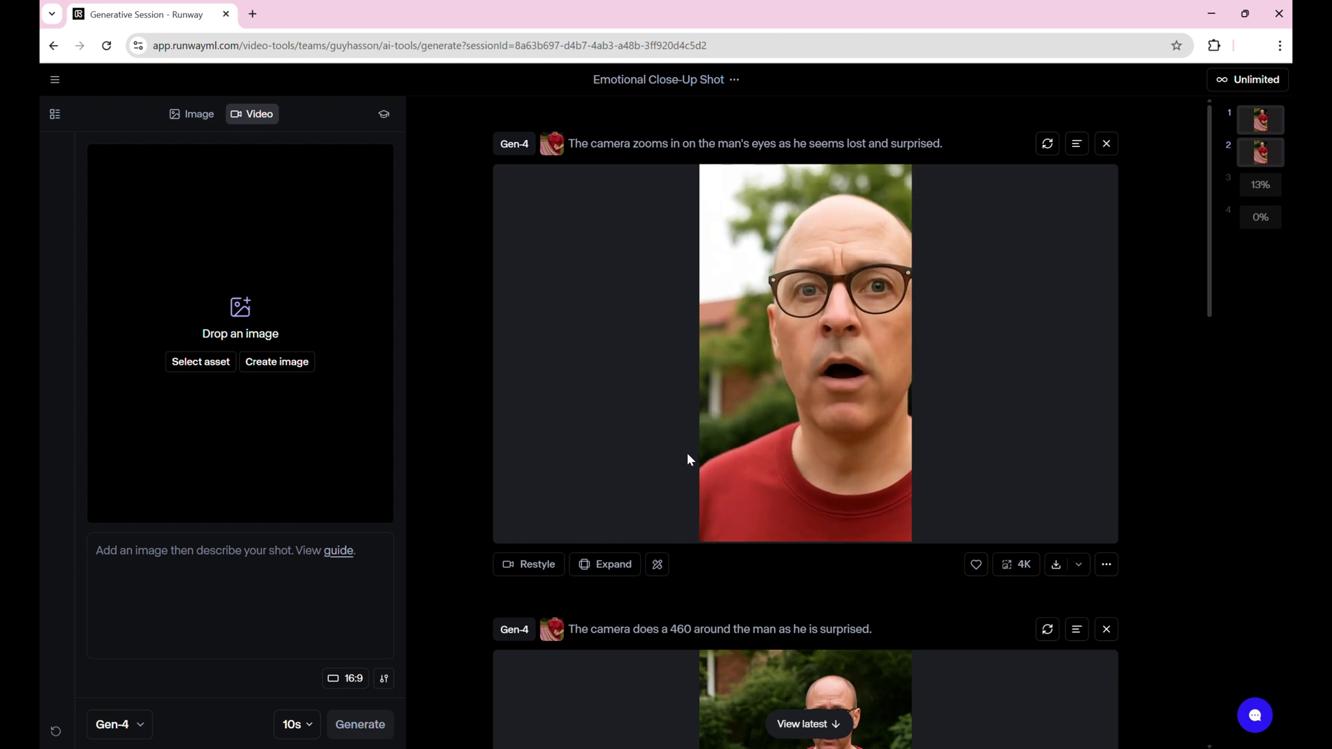
{"action": "scroll", "coordinate": [687, 452], "scroll_direction": "down", "scroll_amount": 6}
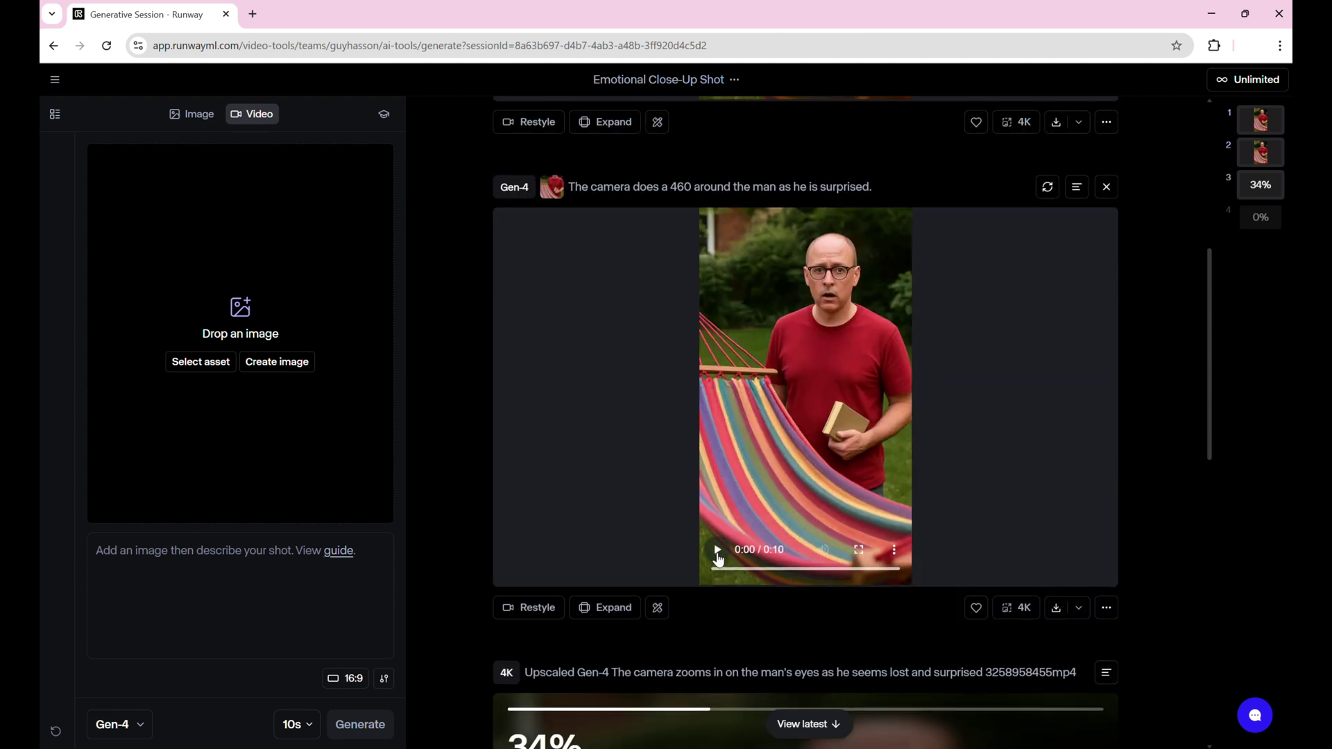
{"action": "left_click", "coordinate": [718, 550]}
{"action": "scroll", "coordinate": [693, 477], "scroll_direction": "up", "scroll_amount": 2}
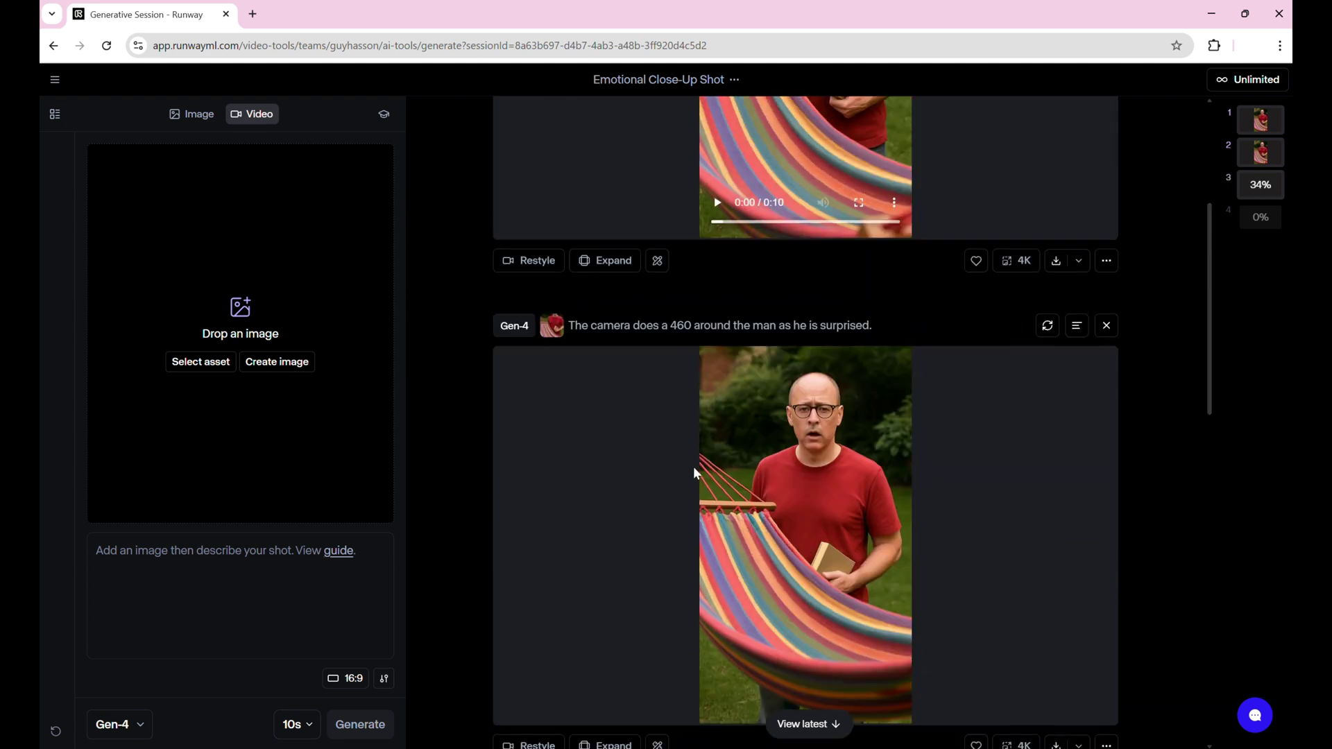
{"action": "scroll", "coordinate": [692, 465], "scroll_direction": "down", "scroll_amount": 1}
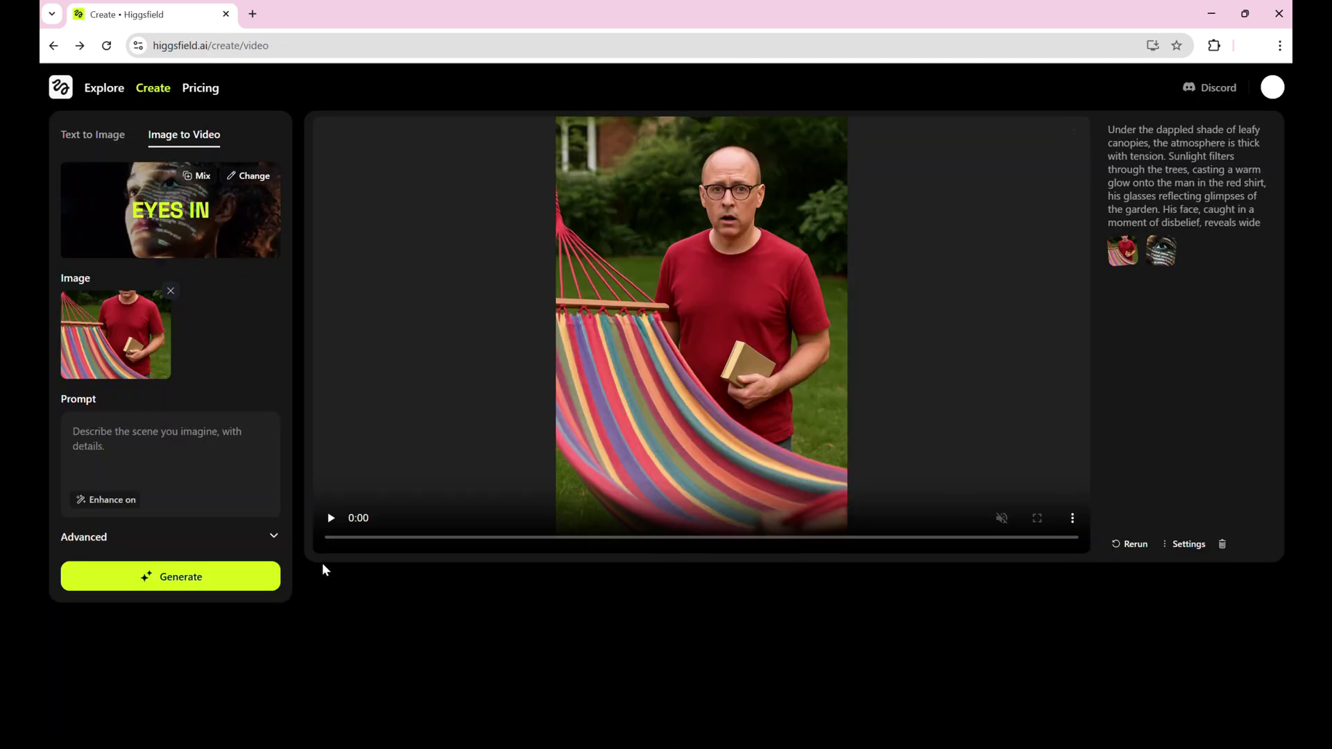
Step: In Higgsfield, play back the Eyes In clip of the hammock picture and scrub back through its zoom into the eye
{"action": "left_click", "coordinate": [325, 522]}
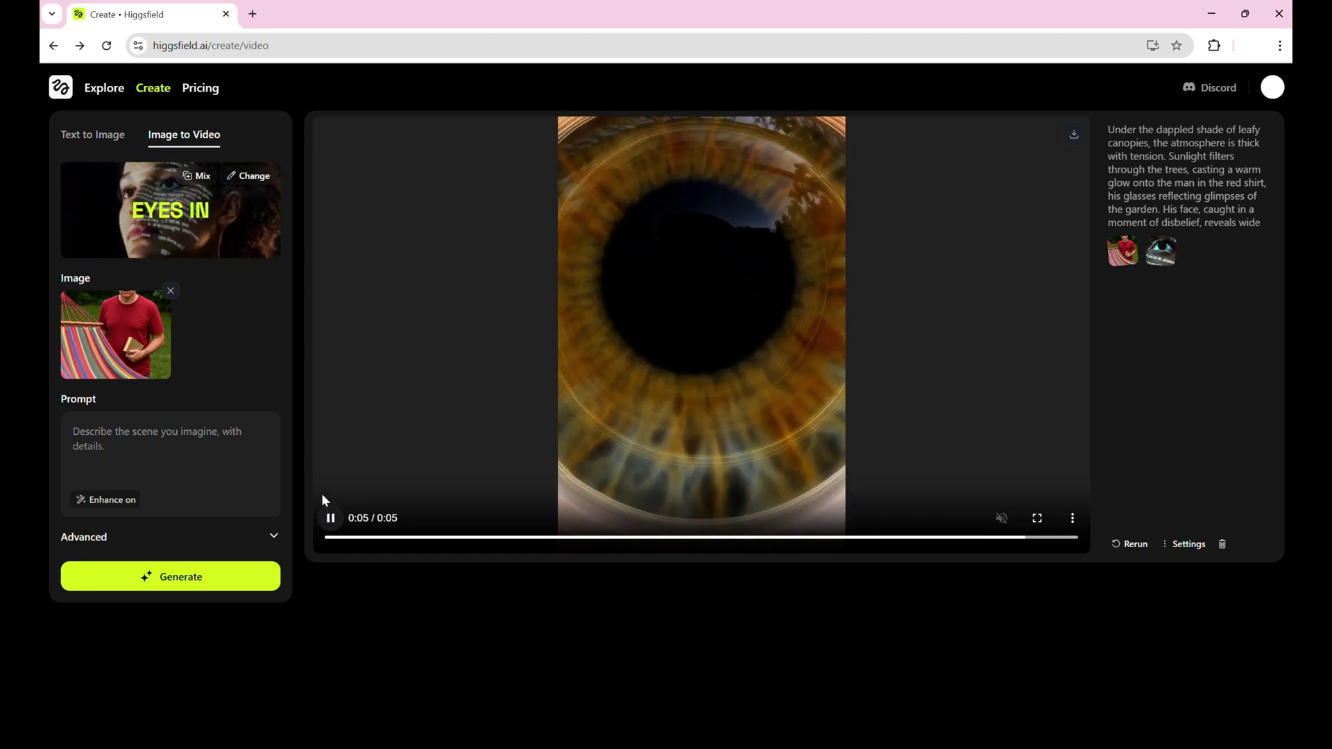
{"action": "left_click", "coordinate": [926, 538]}
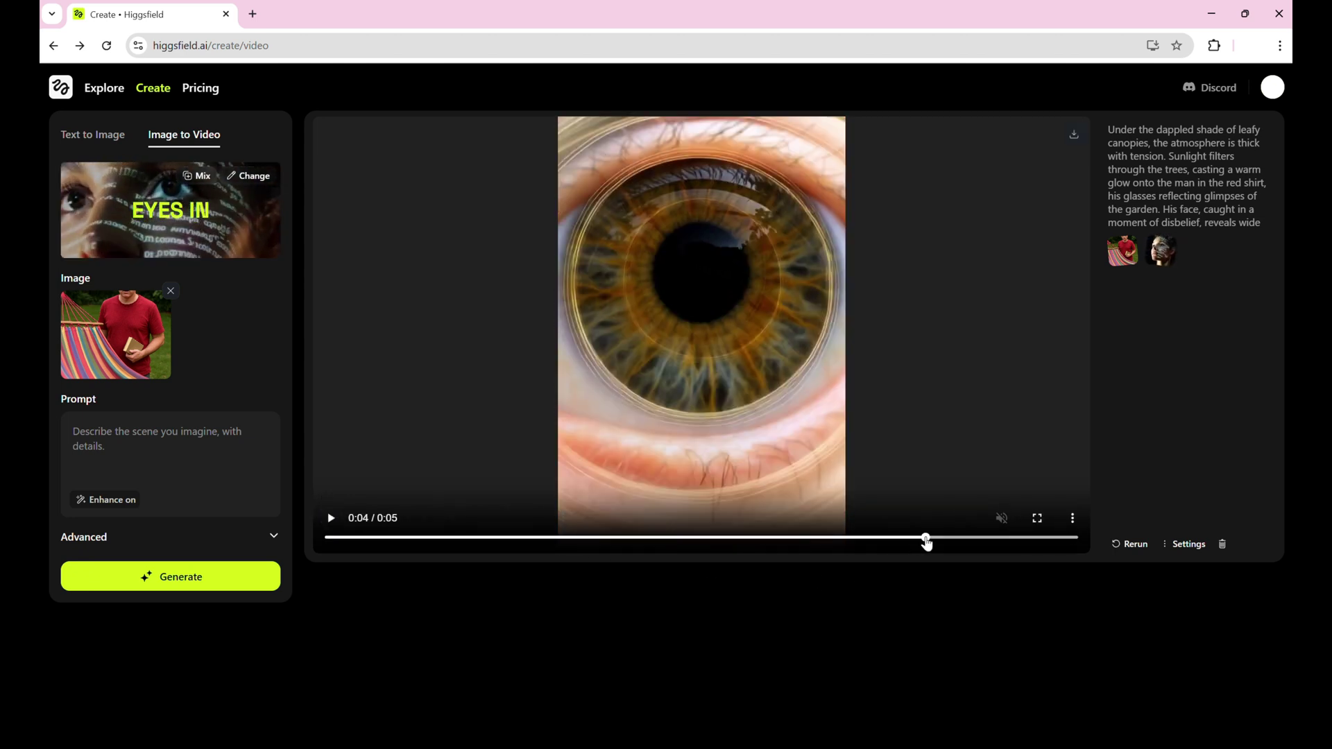
{"action": "left_click_drag", "start_coordinate": [880, 539], "coordinate": [763, 541]}
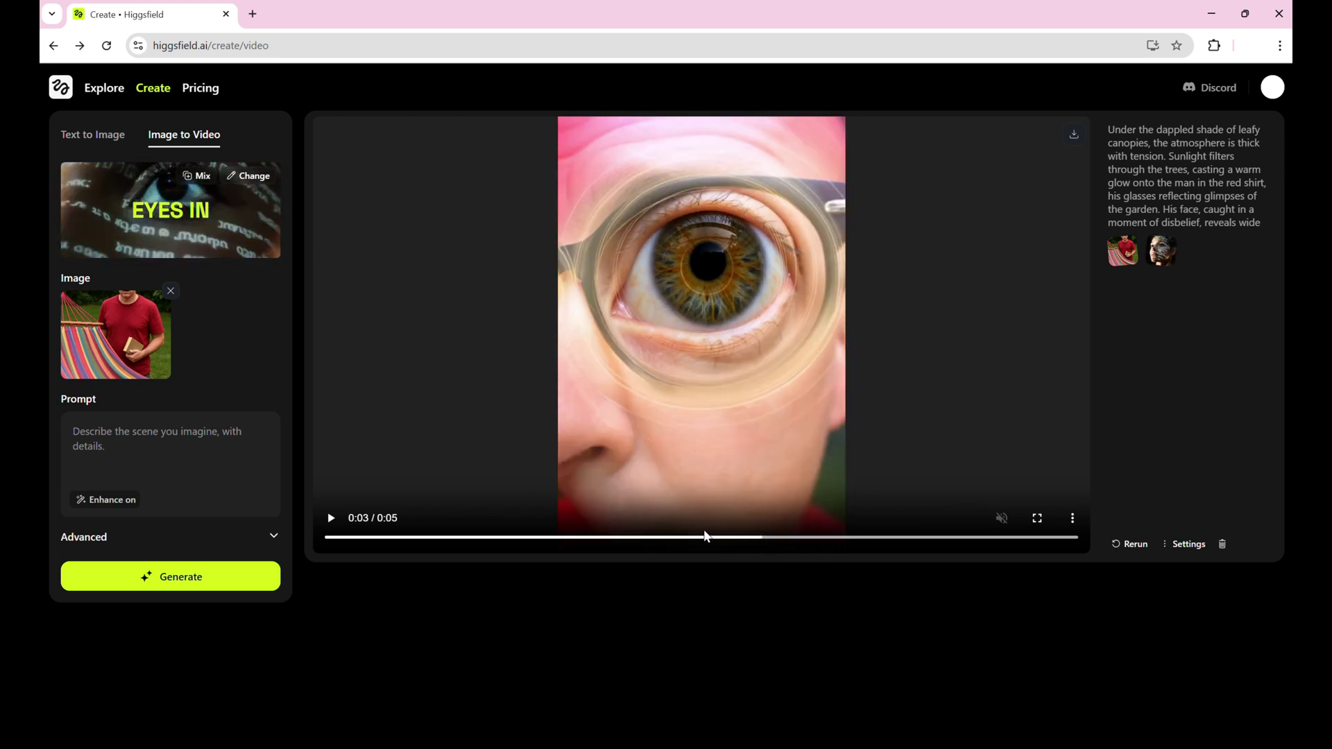
{"action": "left_click_drag", "start_coordinate": [708, 537], "coordinate": [710, 547]}
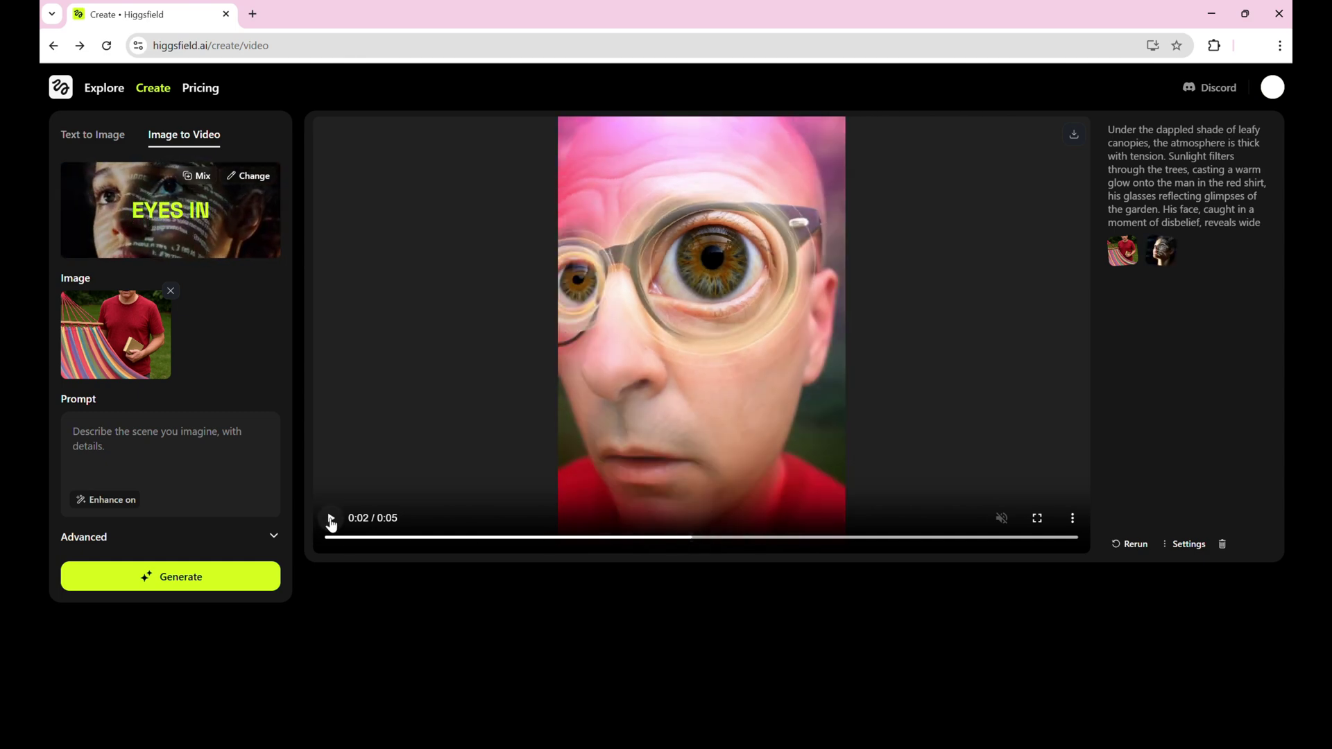
{"action": "left_click", "coordinate": [332, 520]}
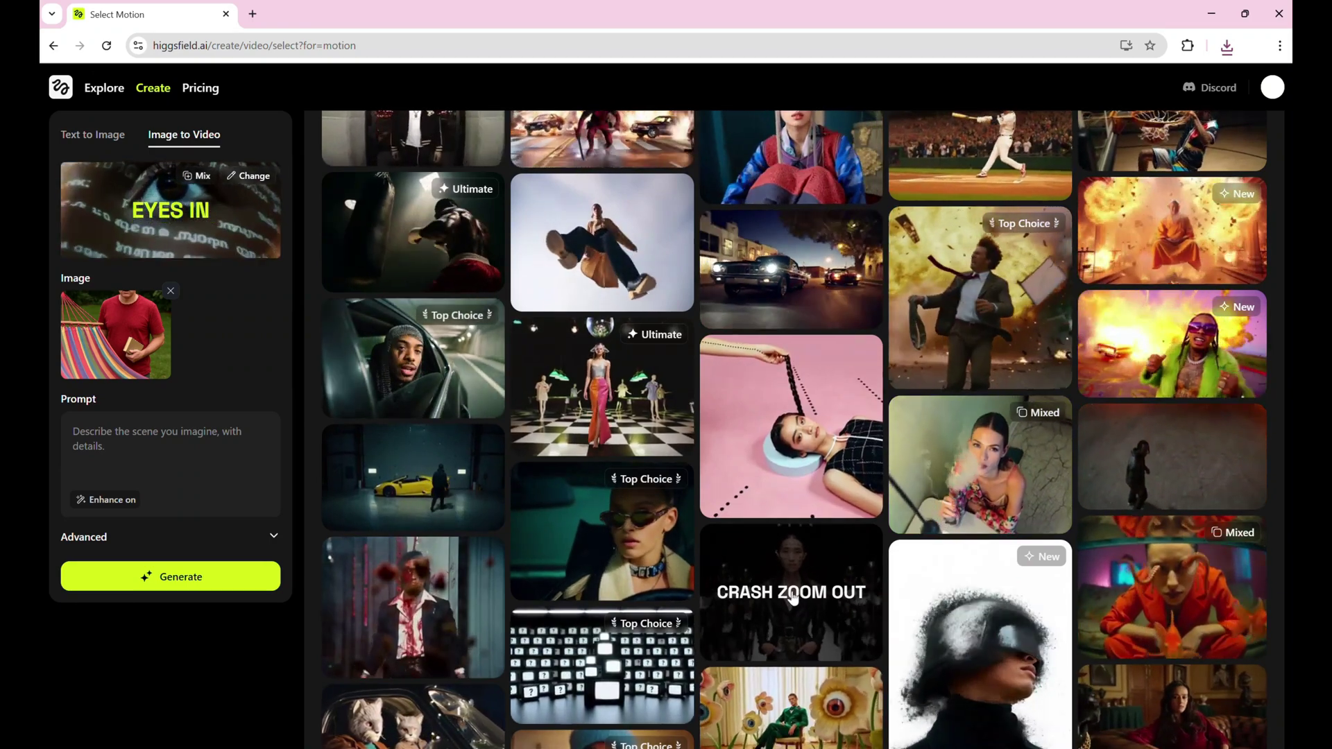
Step: Switch the hammock picture's motion to Crash Zoom Out, generate the clip and play it back
{"action": "left_click", "coordinate": [792, 595]}
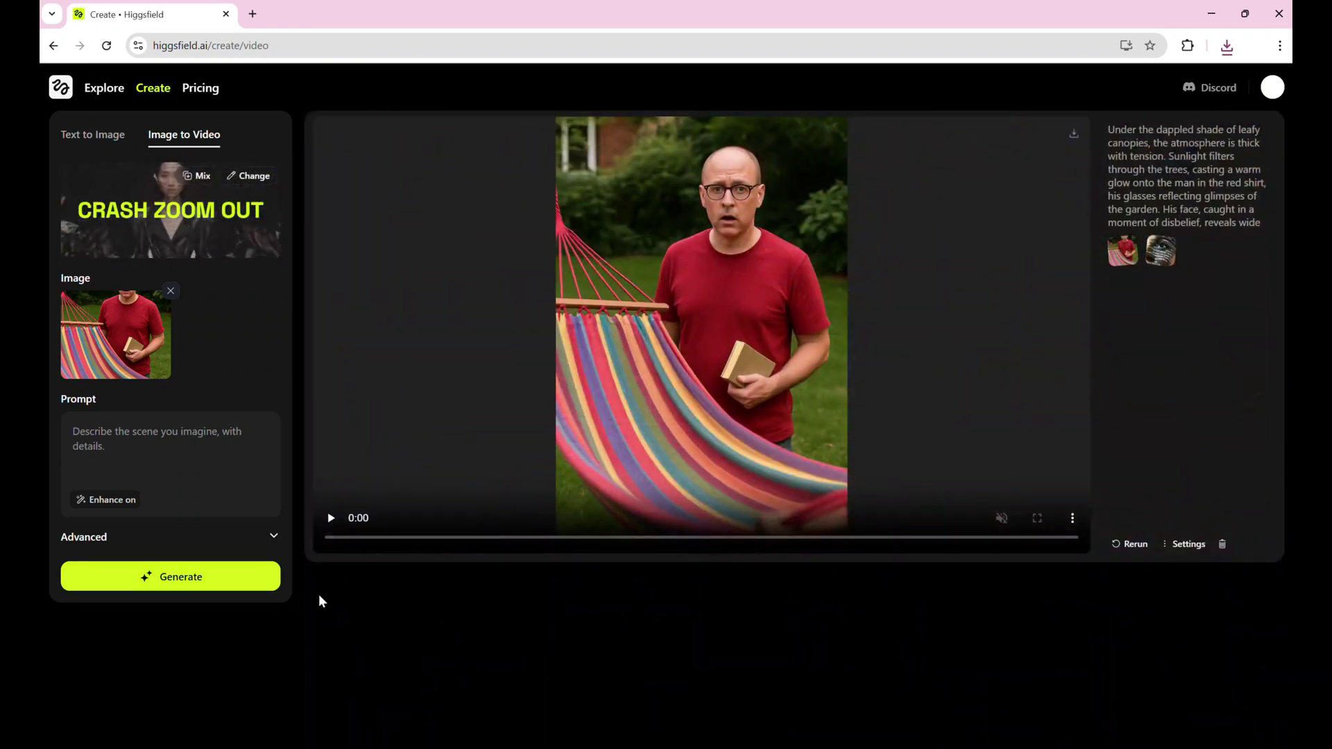
{"action": "left_click", "coordinate": [220, 581]}
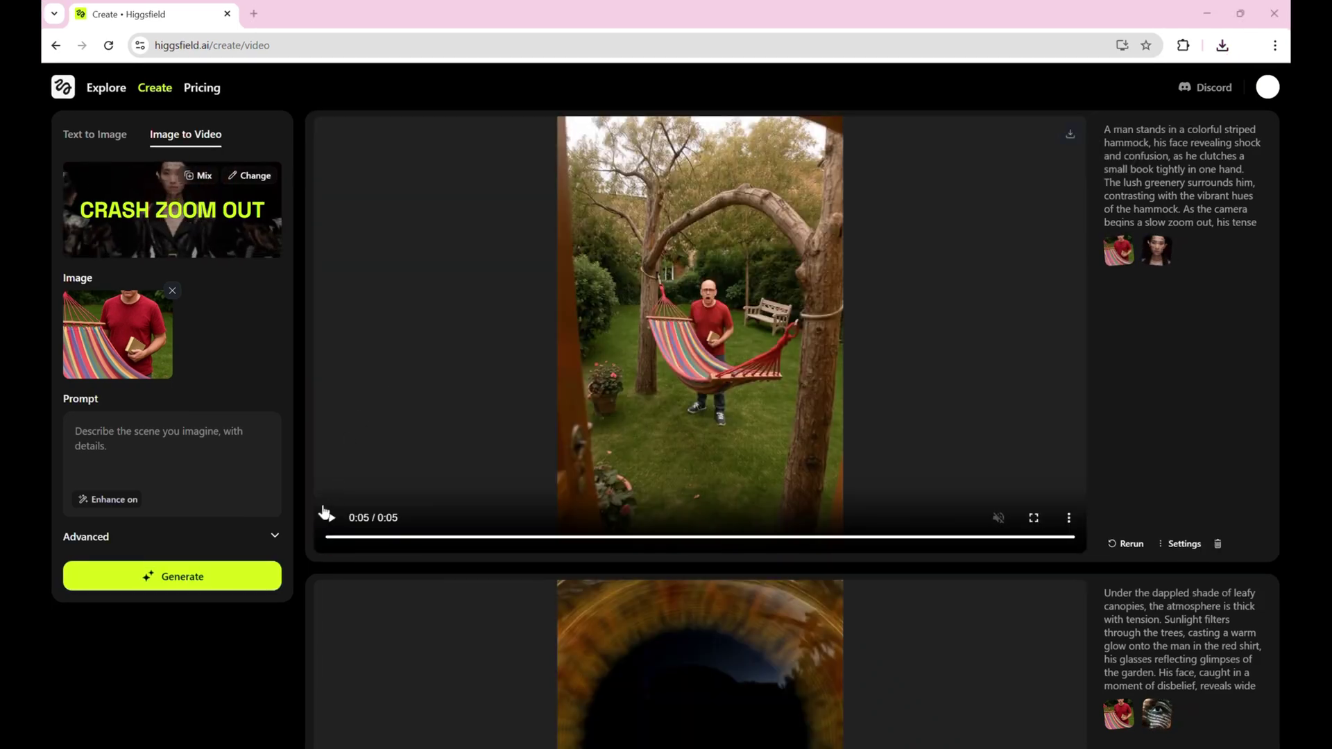
{"action": "left_click", "coordinate": [332, 520]}
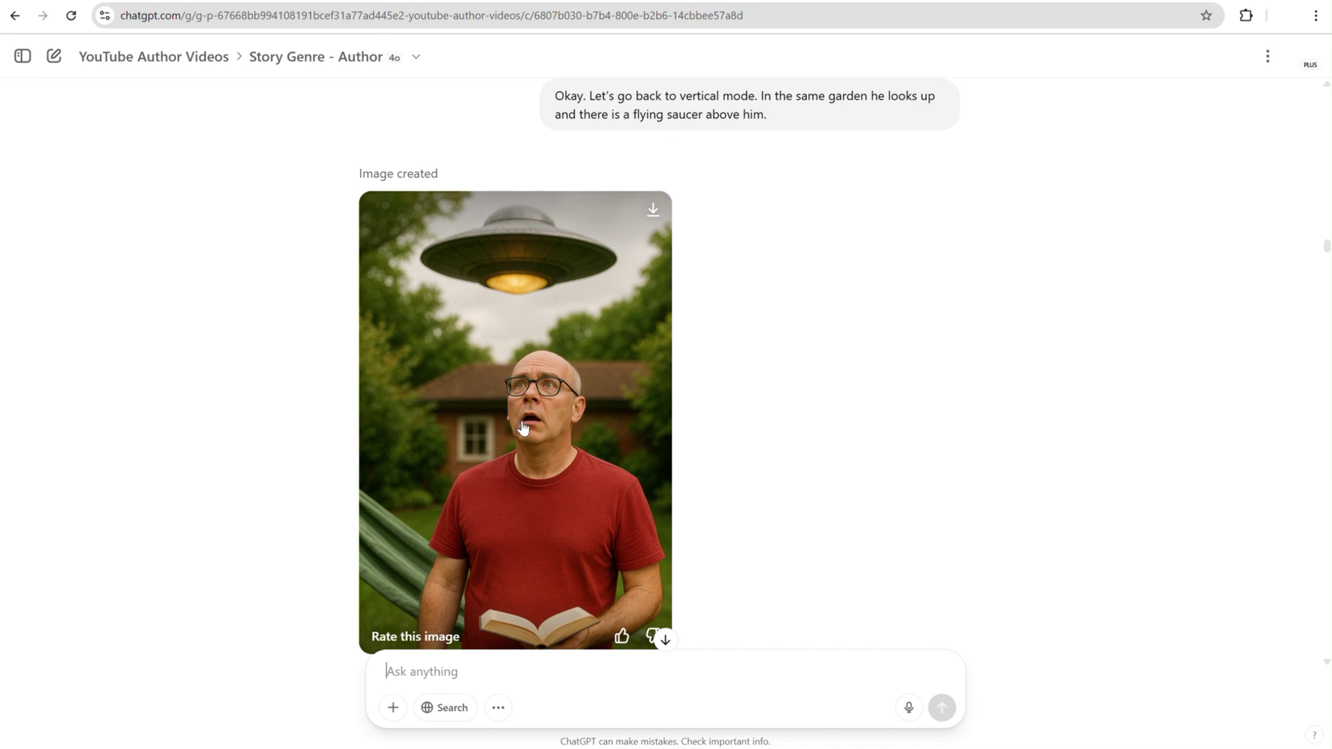
Step: In Runway, generate 10s Gen-4 video from the flying saucer picture, with the spaceship spinning and flying away, and play the result
{"action": "scroll", "coordinate": [523, 426], "scroll_direction": "down", "scroll_amount": 2}
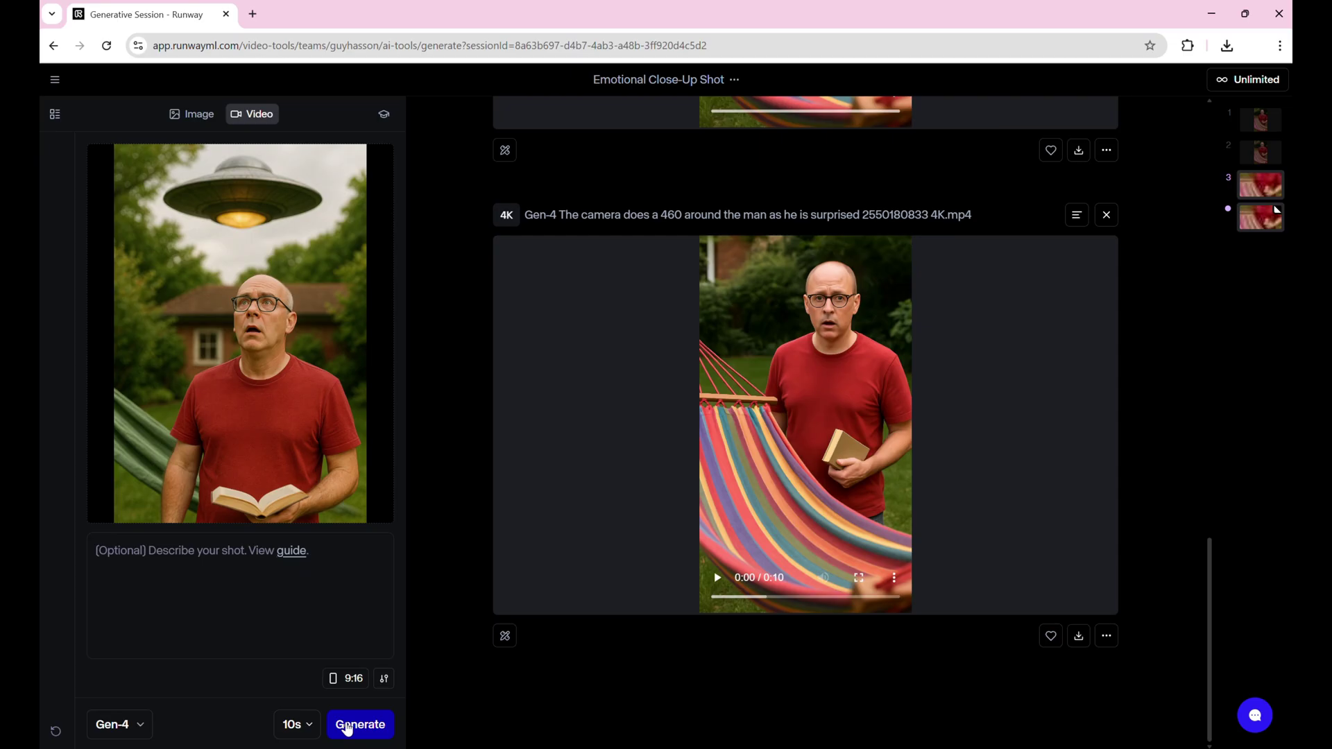
{"action": "left_click", "coordinate": [348, 727]}
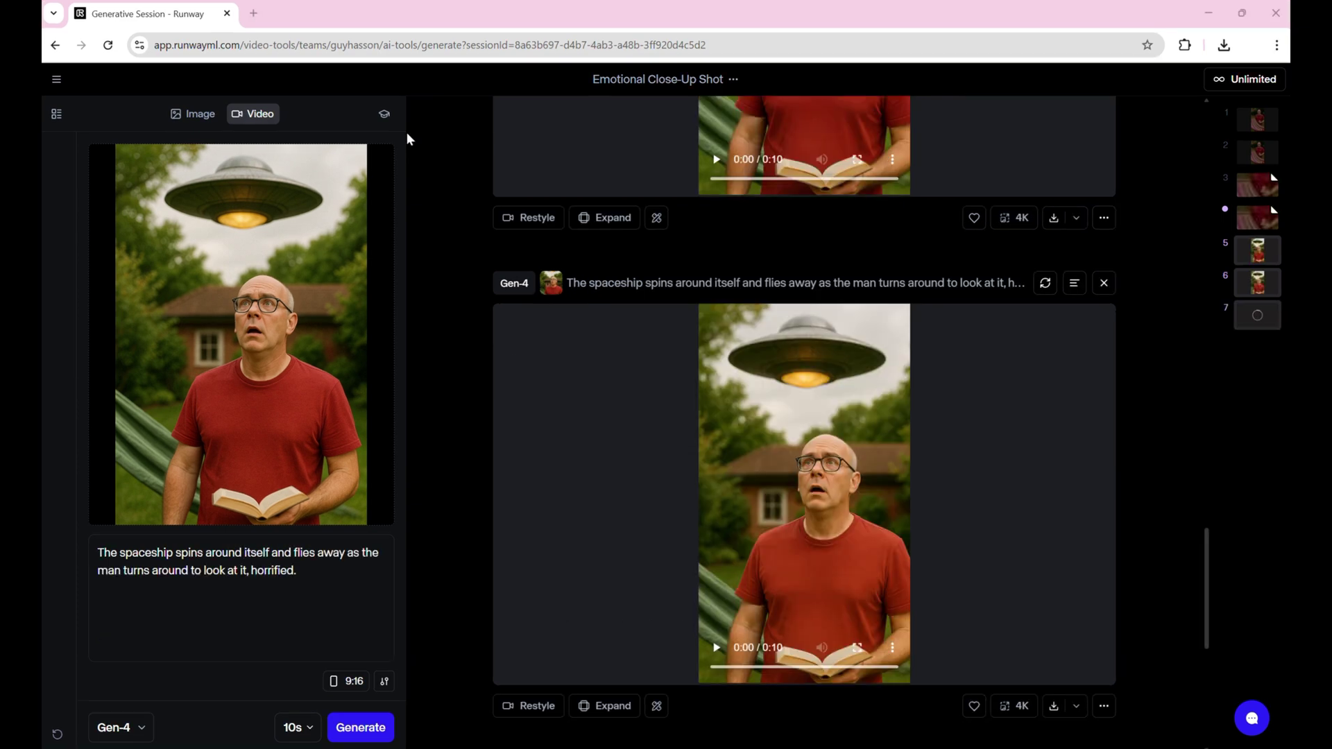
{"action": "left_click", "coordinate": [717, 648]}
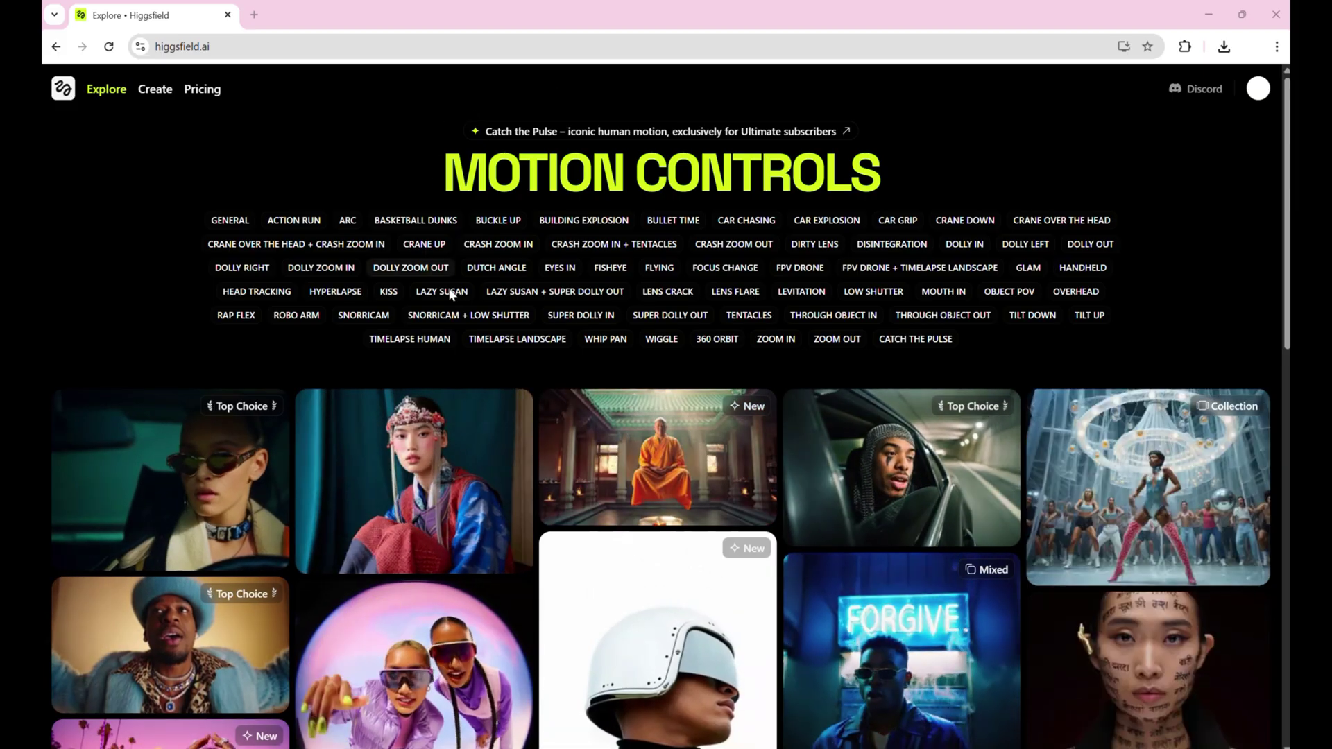
Step: In Higgsfield, browse the motion gallery and choose FPV Drone for the flying saucer picture's video
{"action": "scroll", "coordinate": [451, 292], "scroll_direction": "down", "scroll_amount": 8}
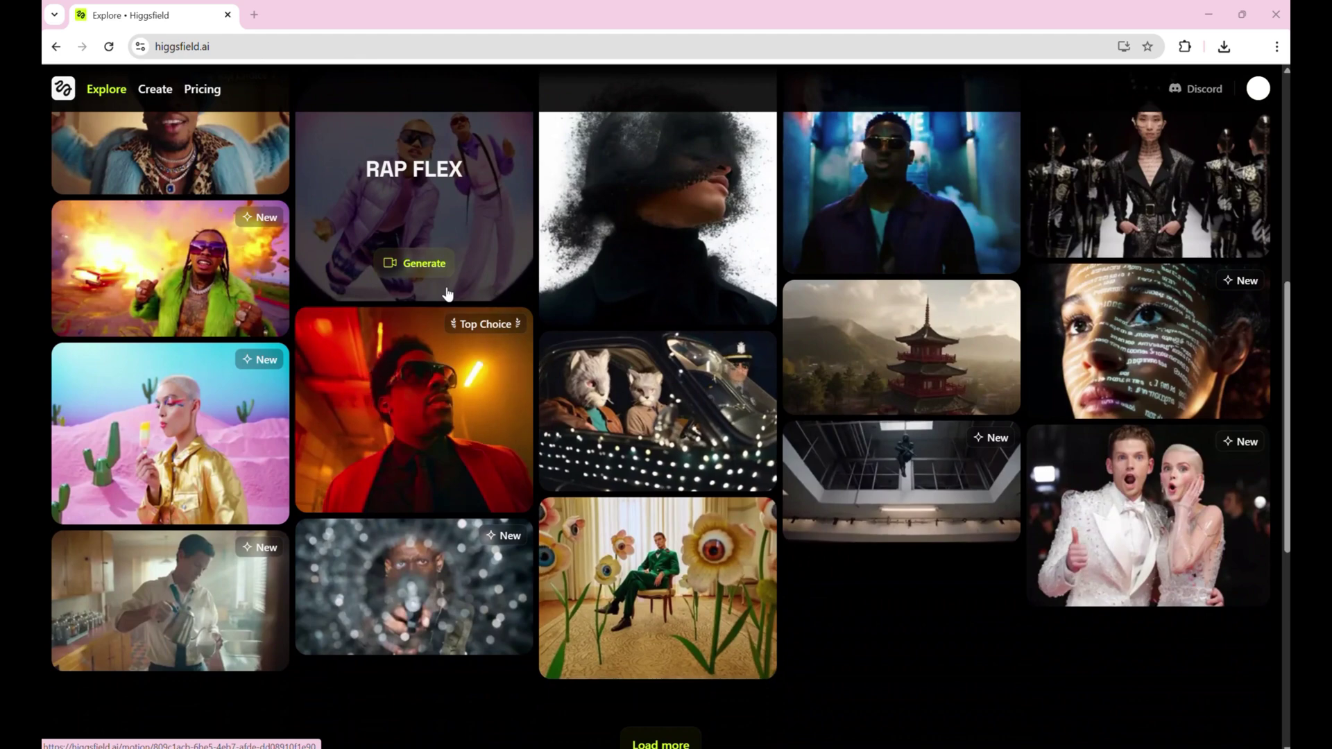
{"action": "scroll", "coordinate": [448, 295], "scroll_direction": "down", "scroll_amount": 1}
{"action": "mouse_move", "coordinate": [826, 259]}
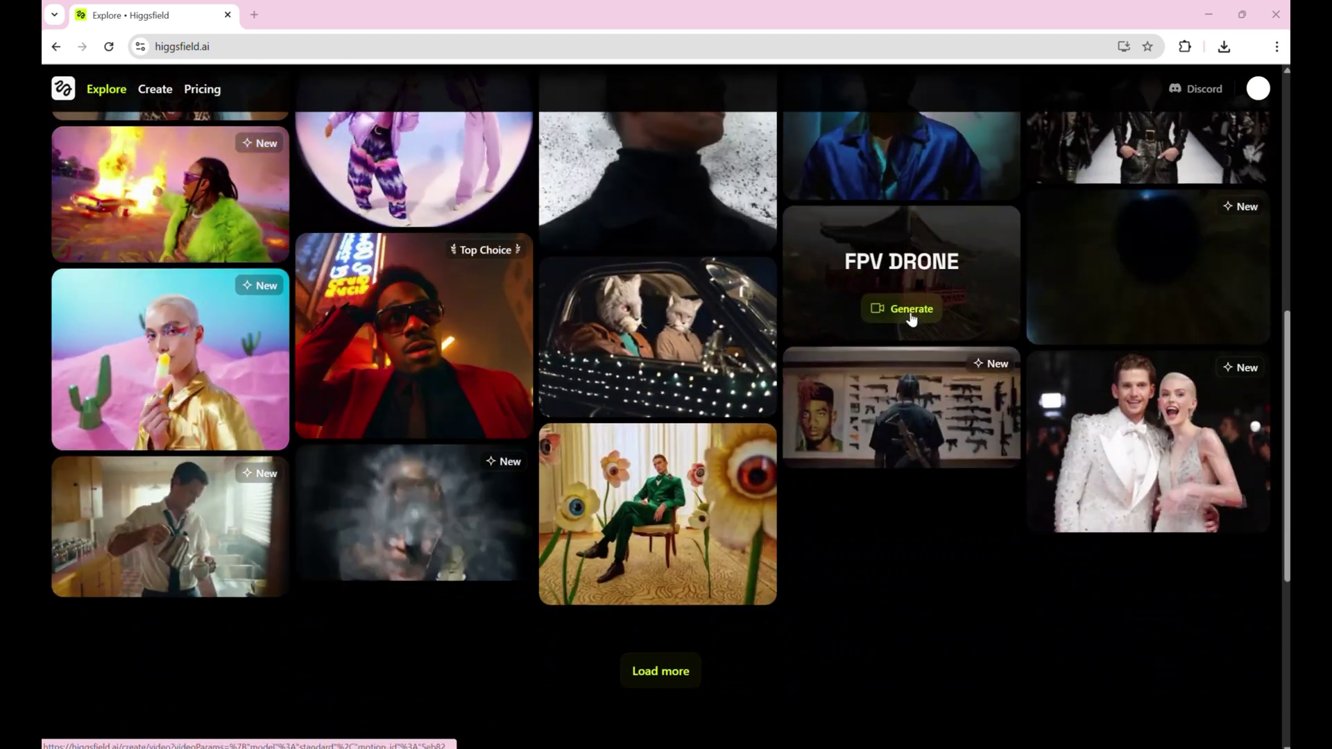
{"action": "left_click", "coordinate": [910, 310]}
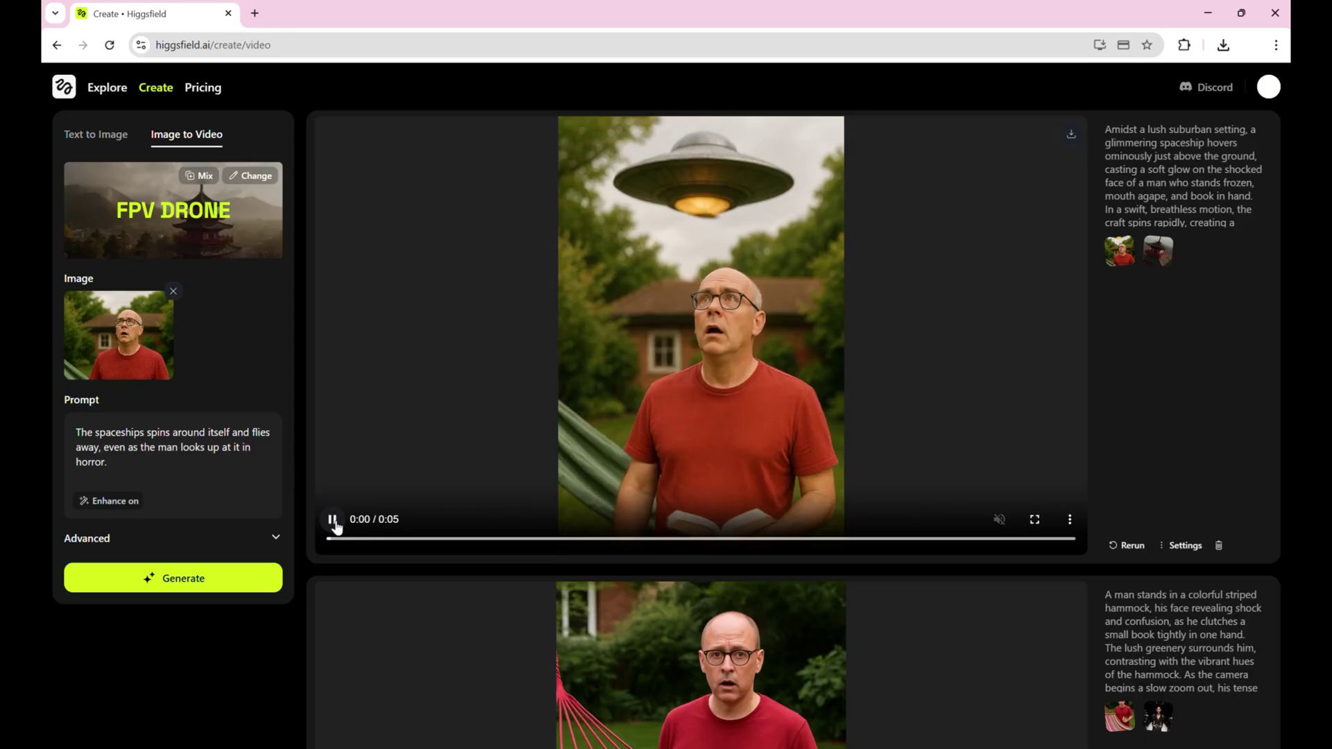
Step: Play back the generated FPV Drone clips of the flying saucer leaving the man's garden
{"action": "left_click", "coordinate": [332, 521]}
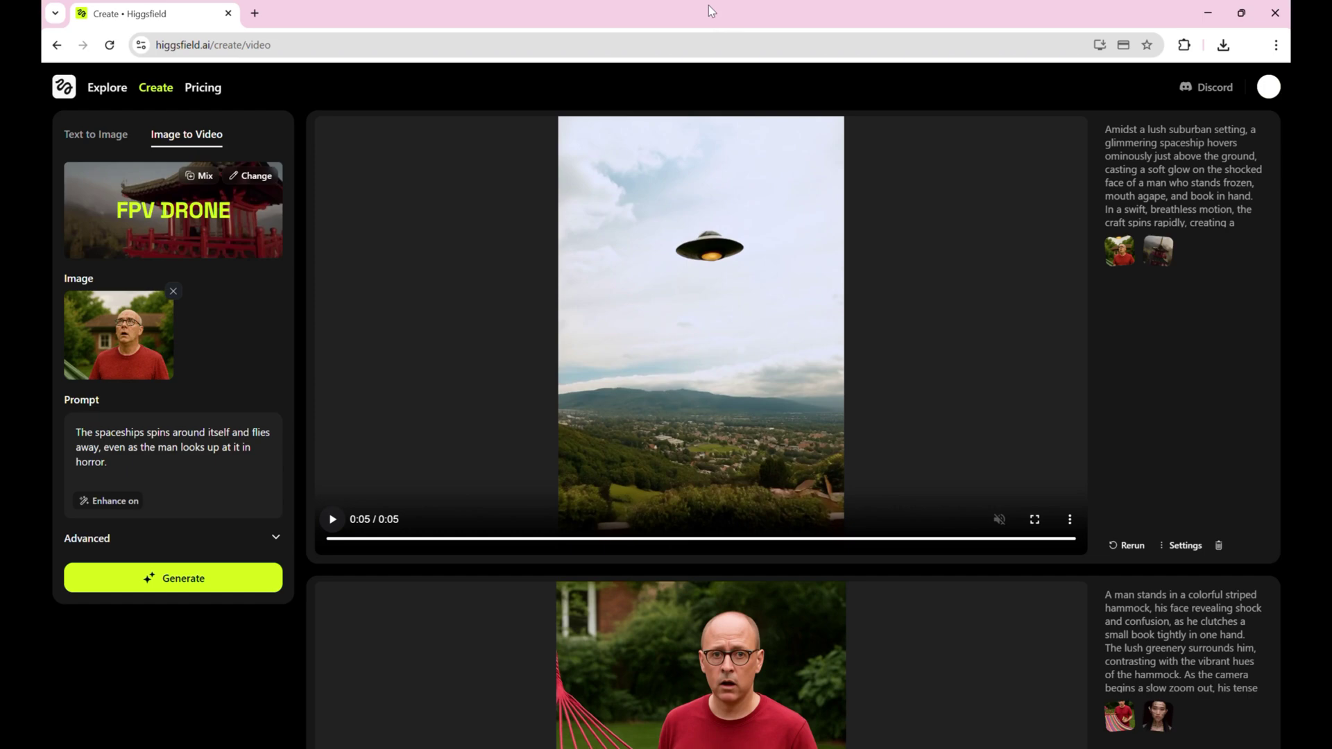
{"action": "left_click", "coordinate": [332, 519]}
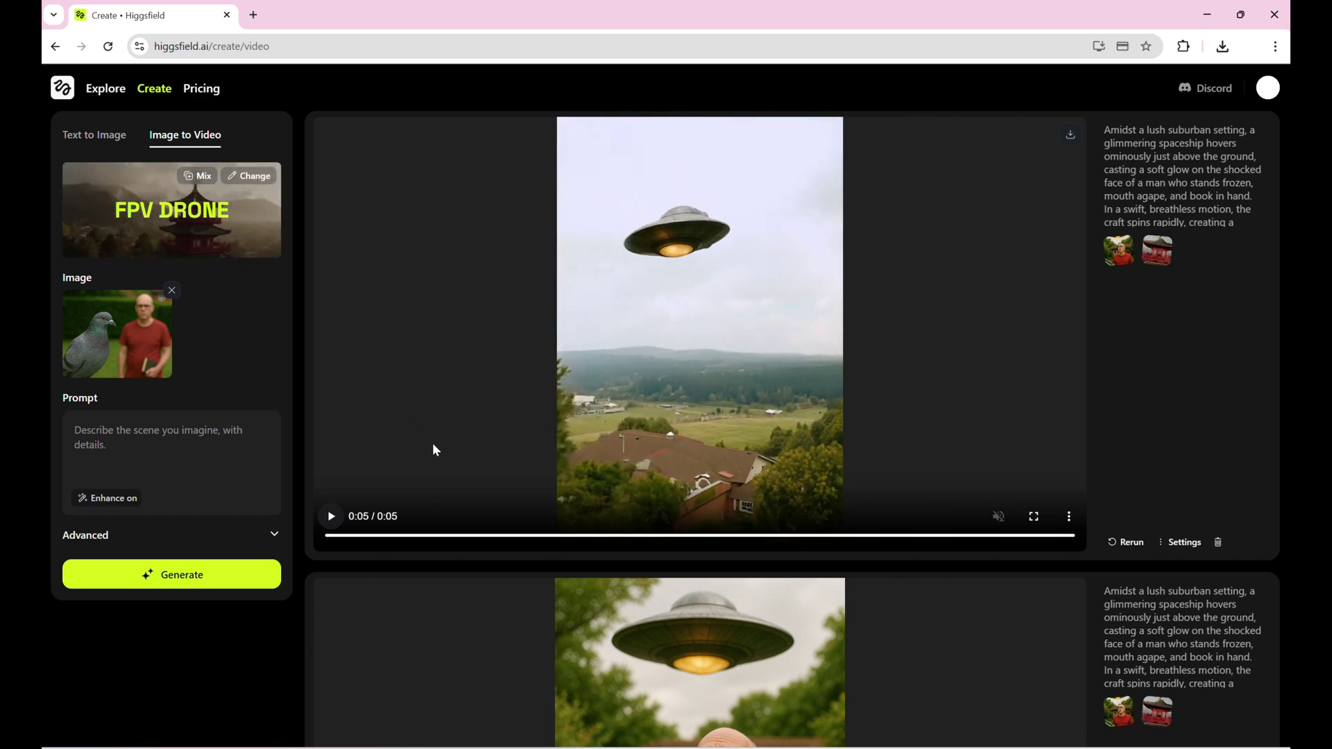
{"action": "left_click", "coordinate": [331, 517]}
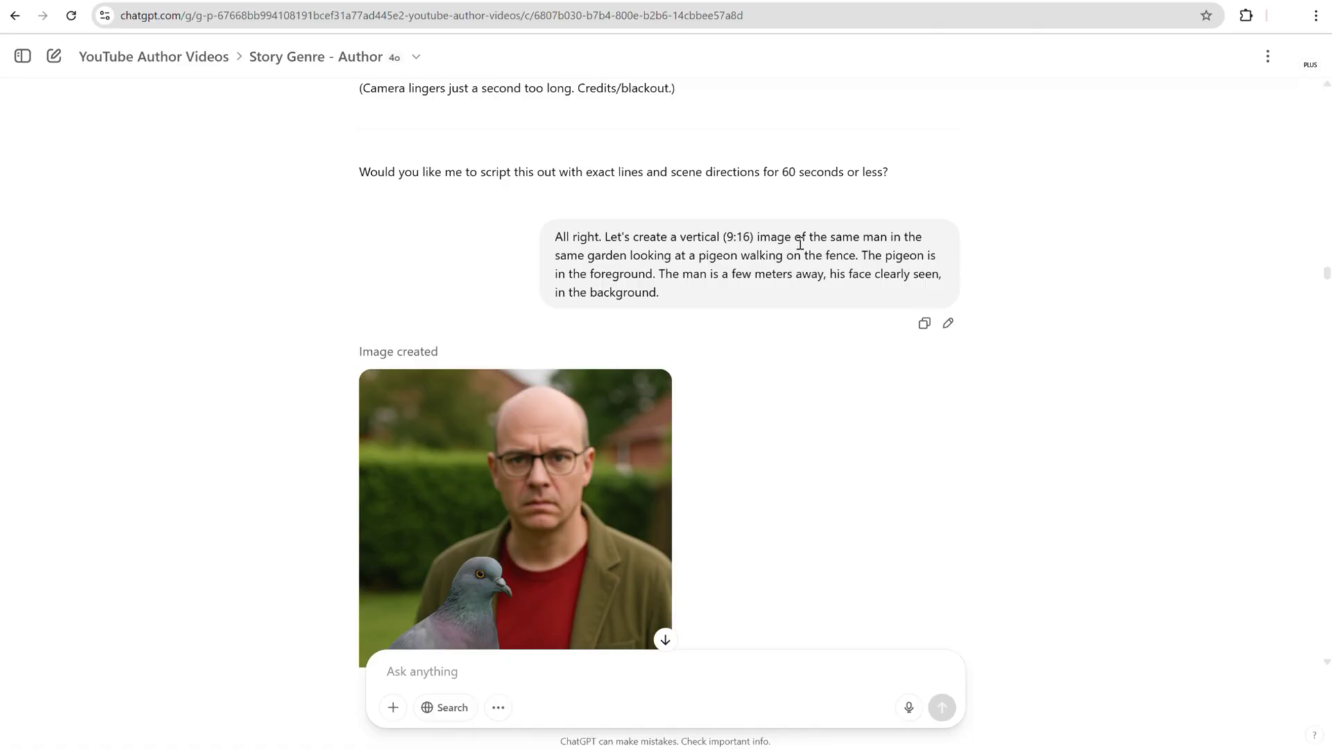
Step: In ChatGPT, examine the vertical pigeon-on-the-fence prompt and compare the successive images of the man behind the pigeon
{"action": "scroll", "coordinate": [424, 323], "scroll_direction": "down", "scroll_amount": 3}
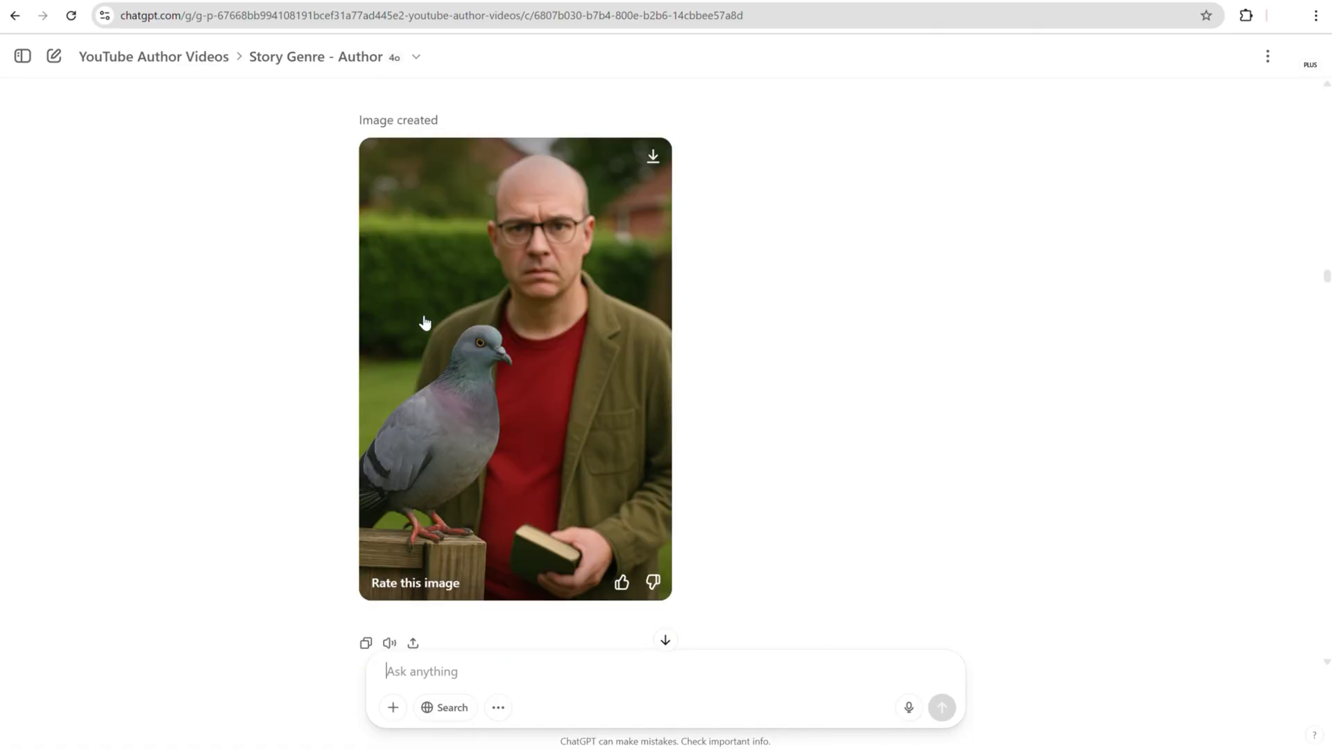
{"action": "scroll", "coordinate": [425, 322], "scroll_direction": "up", "scroll_amount": 3}
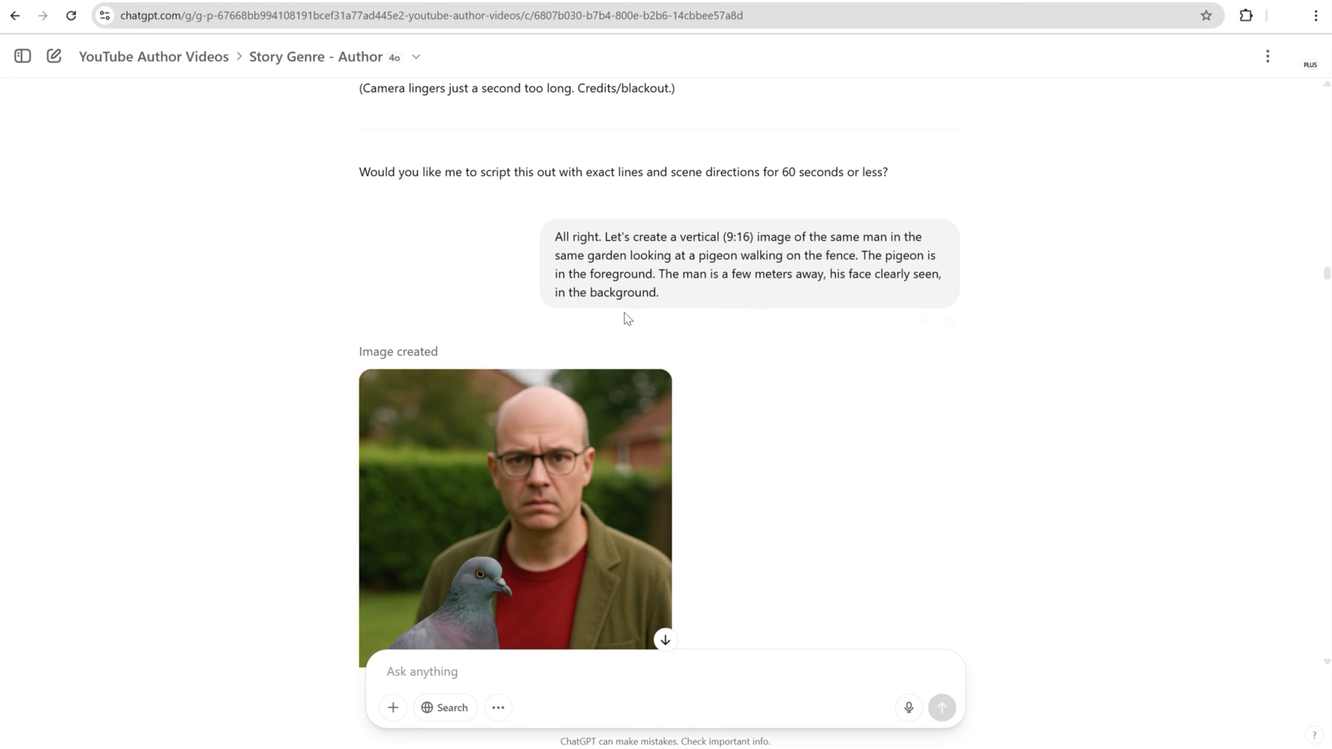
{"action": "scroll", "coordinate": [731, 310], "scroll_direction": "down", "scroll_amount": 1}
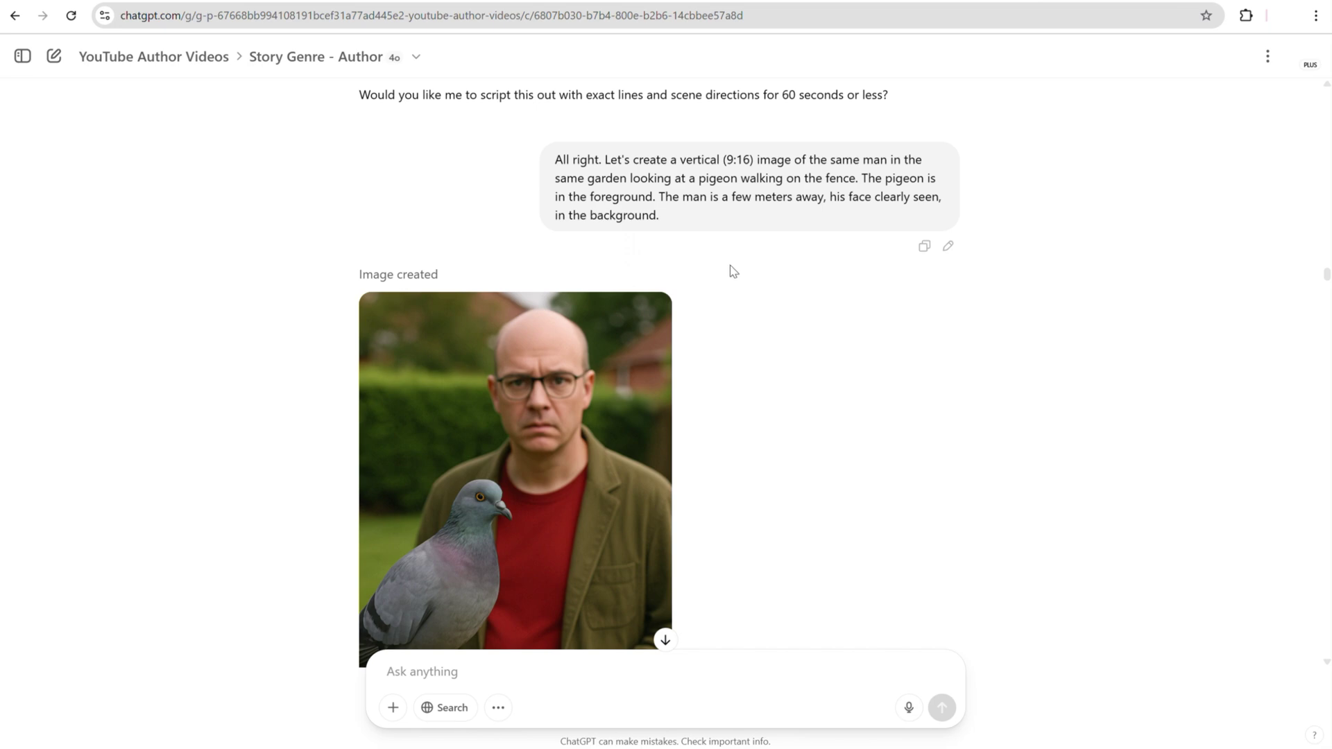
{"action": "scroll", "coordinate": [727, 264], "scroll_direction": "down", "scroll_amount": 2}
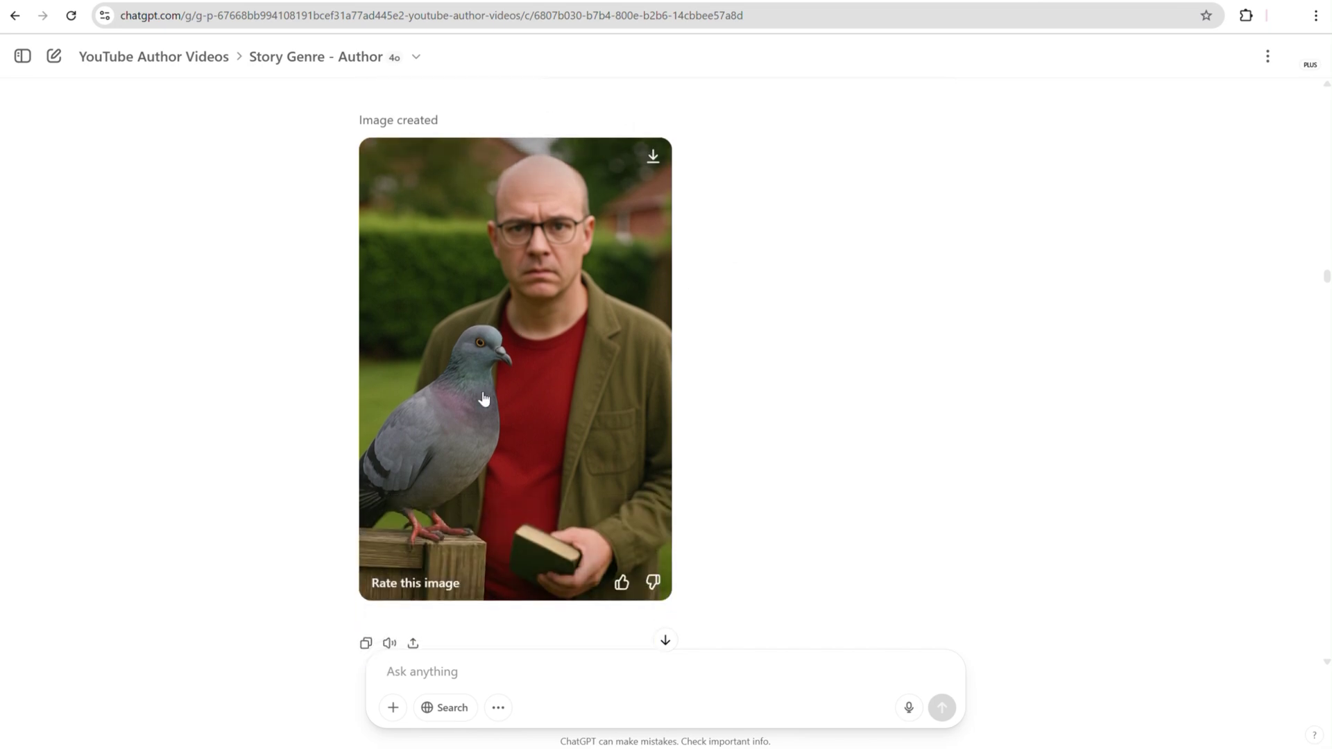
{"action": "scroll", "coordinate": [499, 425], "scroll_direction": "down", "scroll_amount": 10}
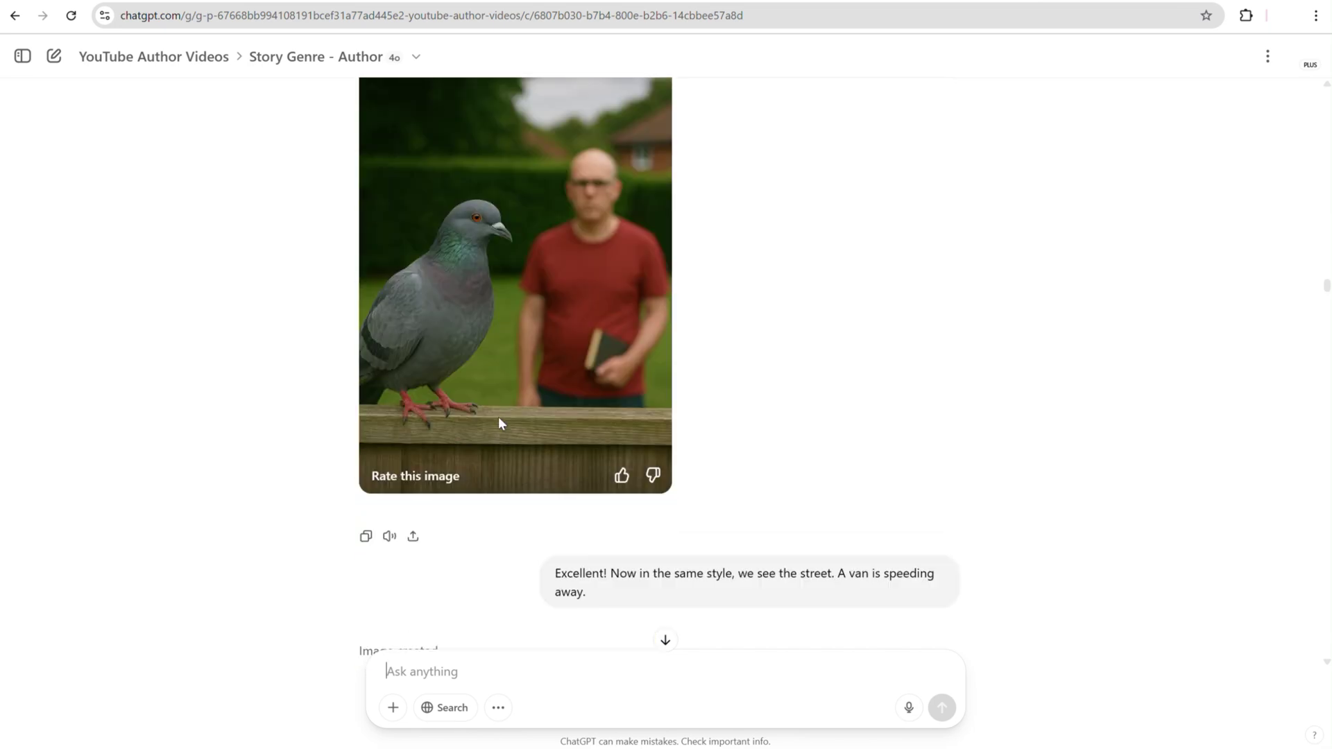
{"action": "scroll", "coordinate": [499, 424], "scroll_direction": "up", "scroll_amount": 3}
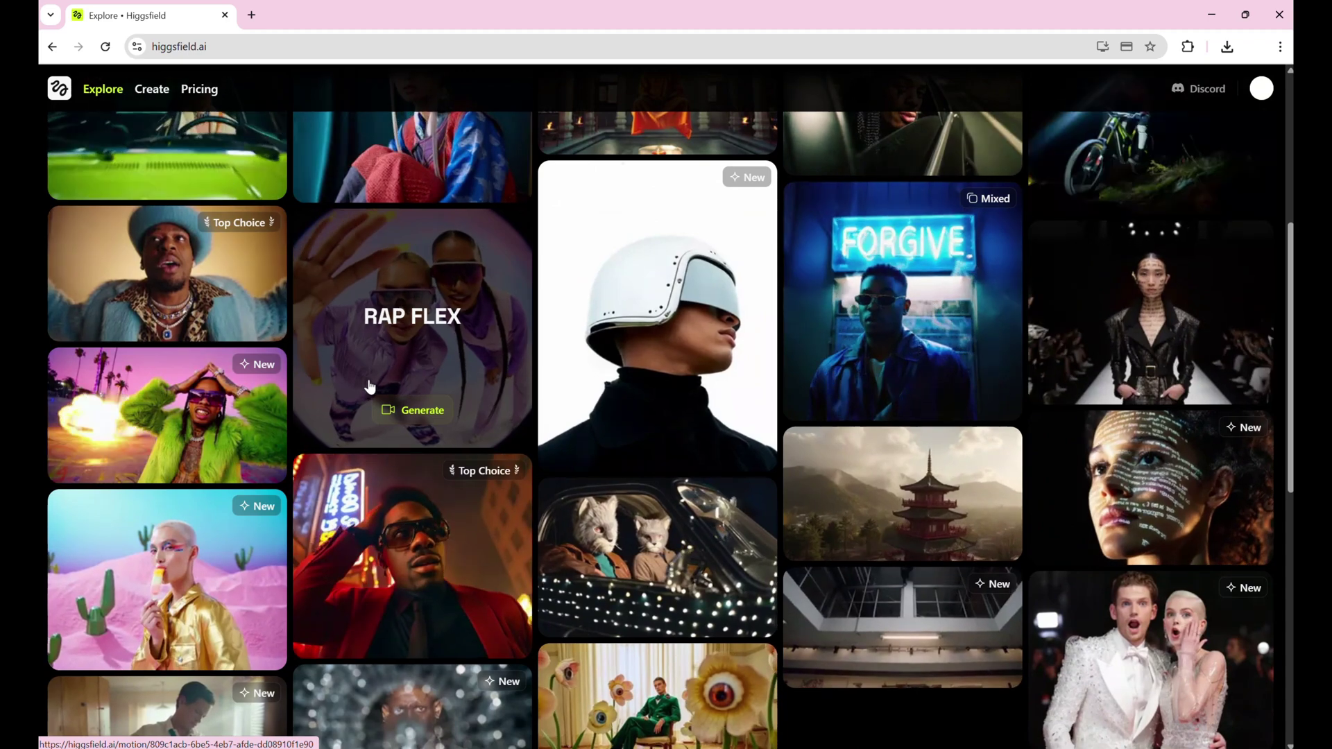
Step: Choose Higgsfield's Dutch Angle motion for the pigeon picture, and complete the Runway prompt "The man is horrified looking at the pigeon. Dutch angle."
{"action": "scroll", "coordinate": [389, 389], "scroll_direction": "down", "scroll_amount": 1}
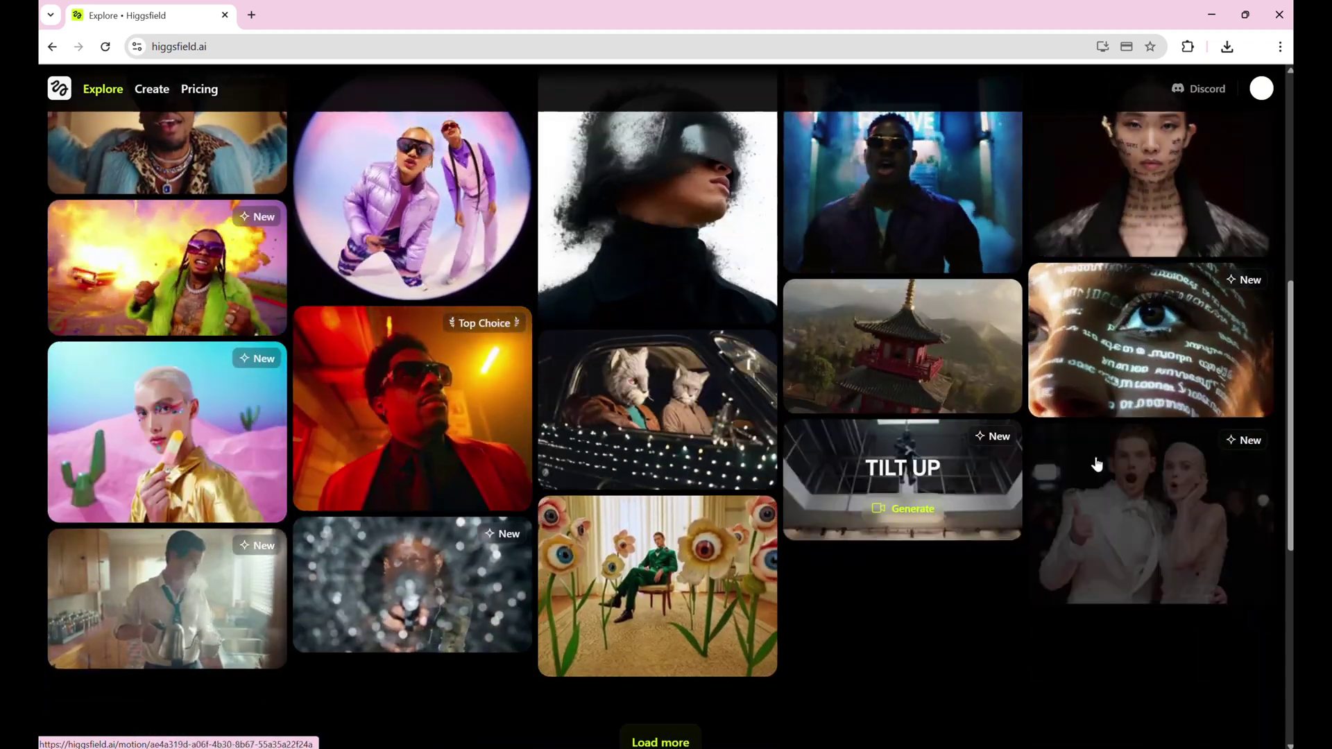
{"action": "scroll", "coordinate": [1124, 465], "scroll_direction": "down", "scroll_amount": 1}
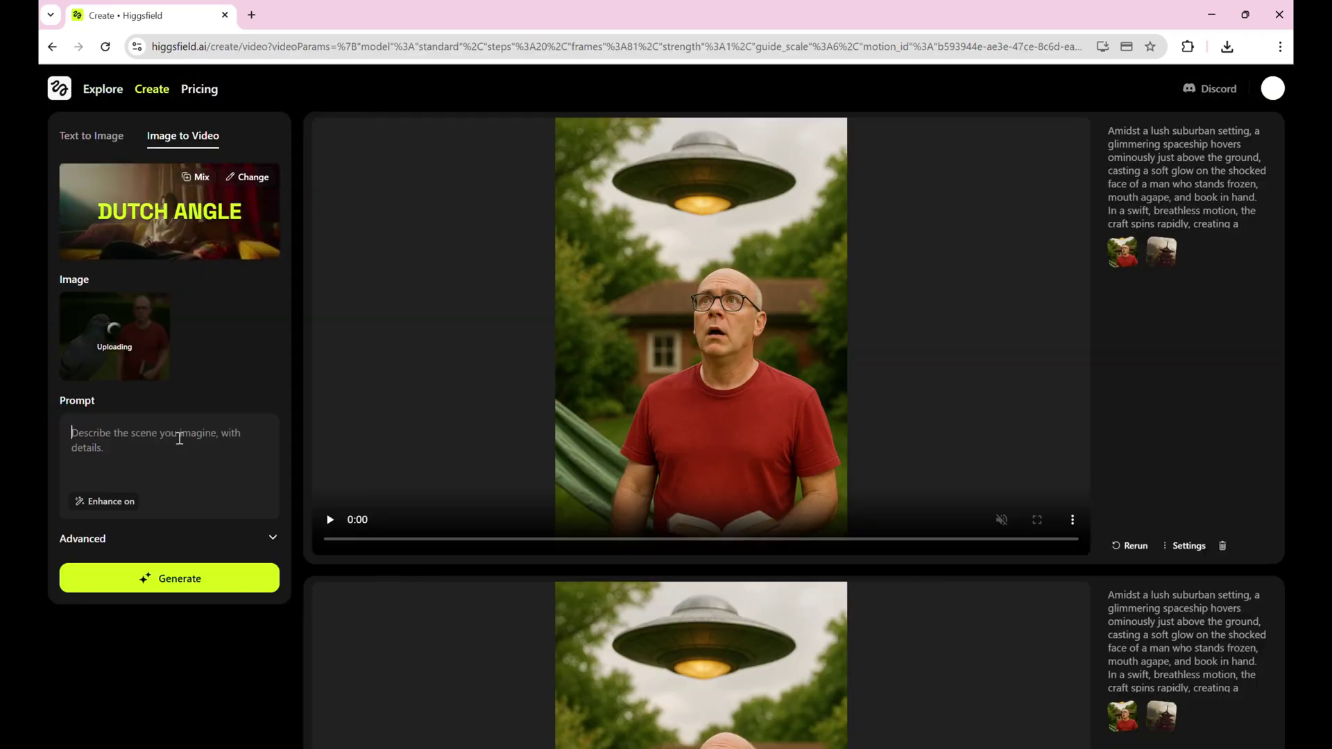
{"action": "left_click", "coordinate": [181, 438]}
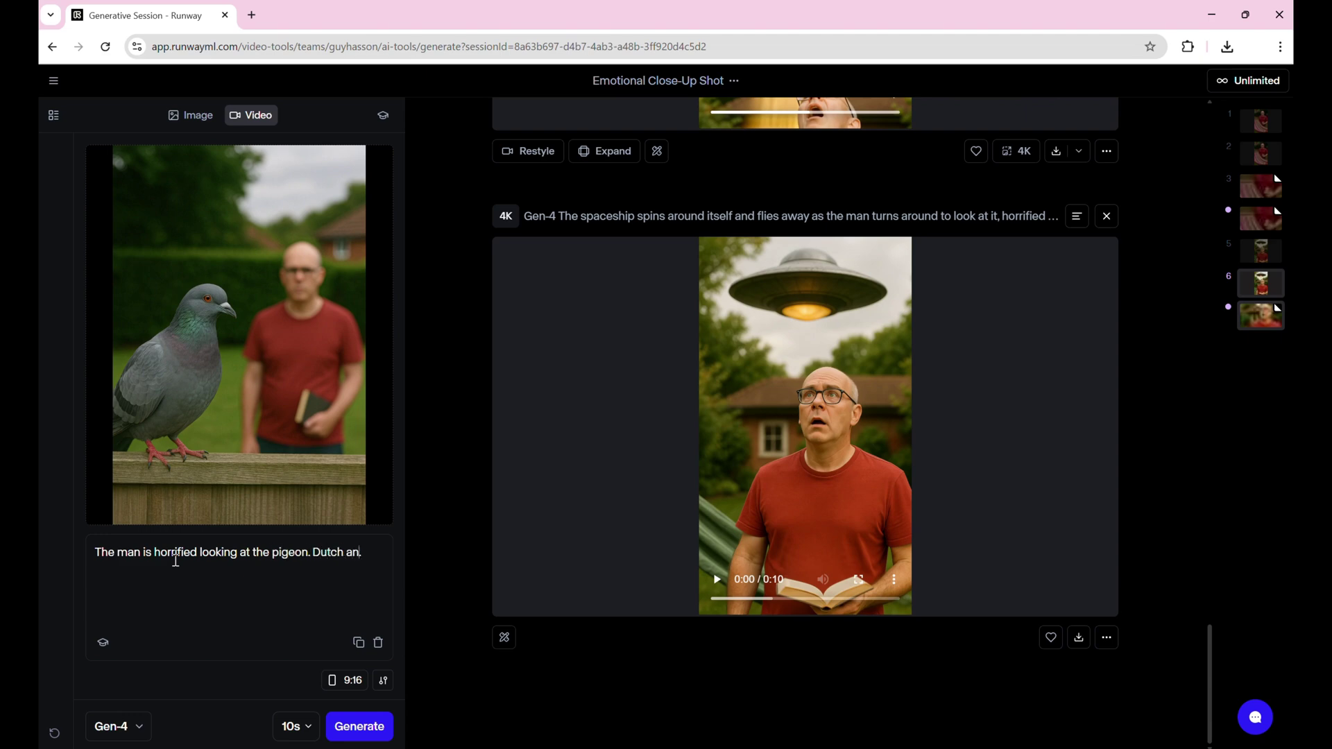
{"action": "type", "text": "gle."}
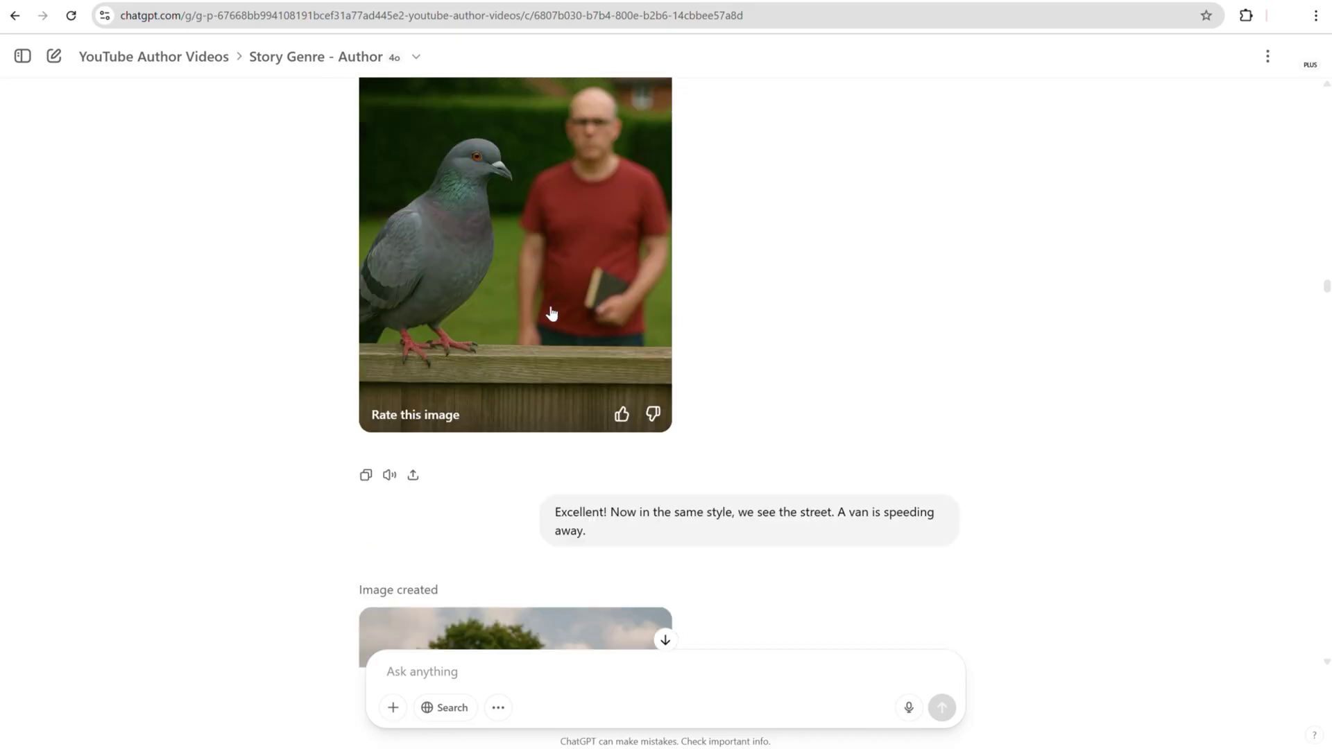
Step: In ChatGPT, examine the speeding van street image and the version requested without pigeon and hammock
{"action": "scroll", "coordinate": [550, 312], "scroll_direction": "down", "scroll_amount": 6}
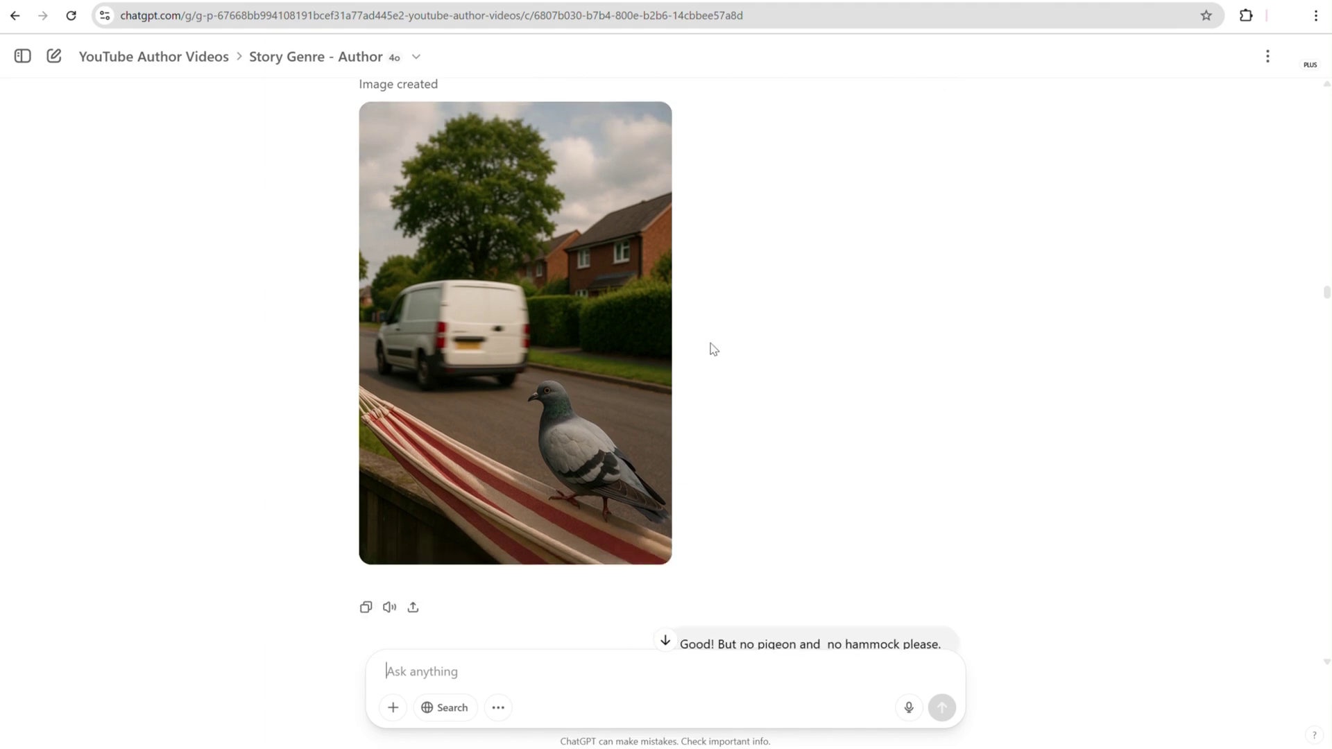
{"action": "scroll", "coordinate": [713, 348], "scroll_direction": "up", "scroll_amount": 4}
{"action": "scroll", "coordinate": [698, 347], "scroll_direction": "down", "scroll_amount": 1}
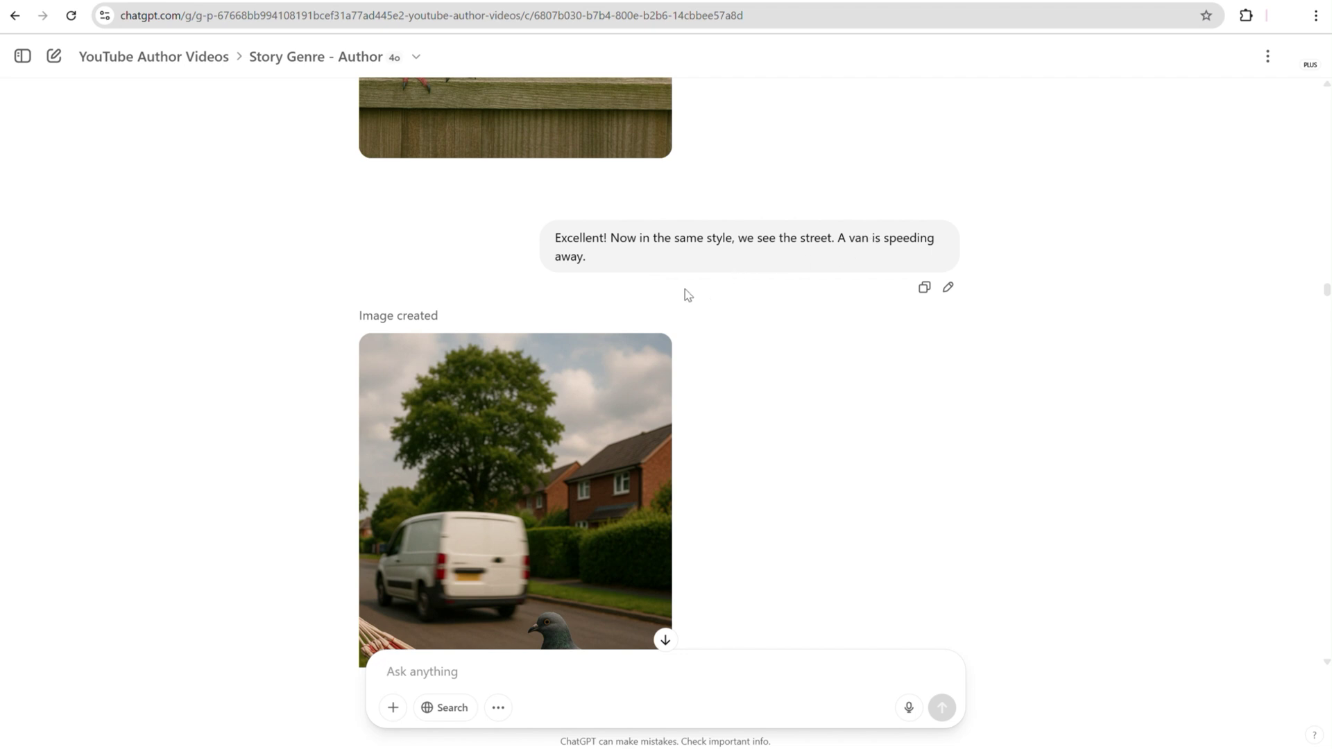
{"action": "scroll", "coordinate": [684, 291], "scroll_direction": "down", "scroll_amount": 2}
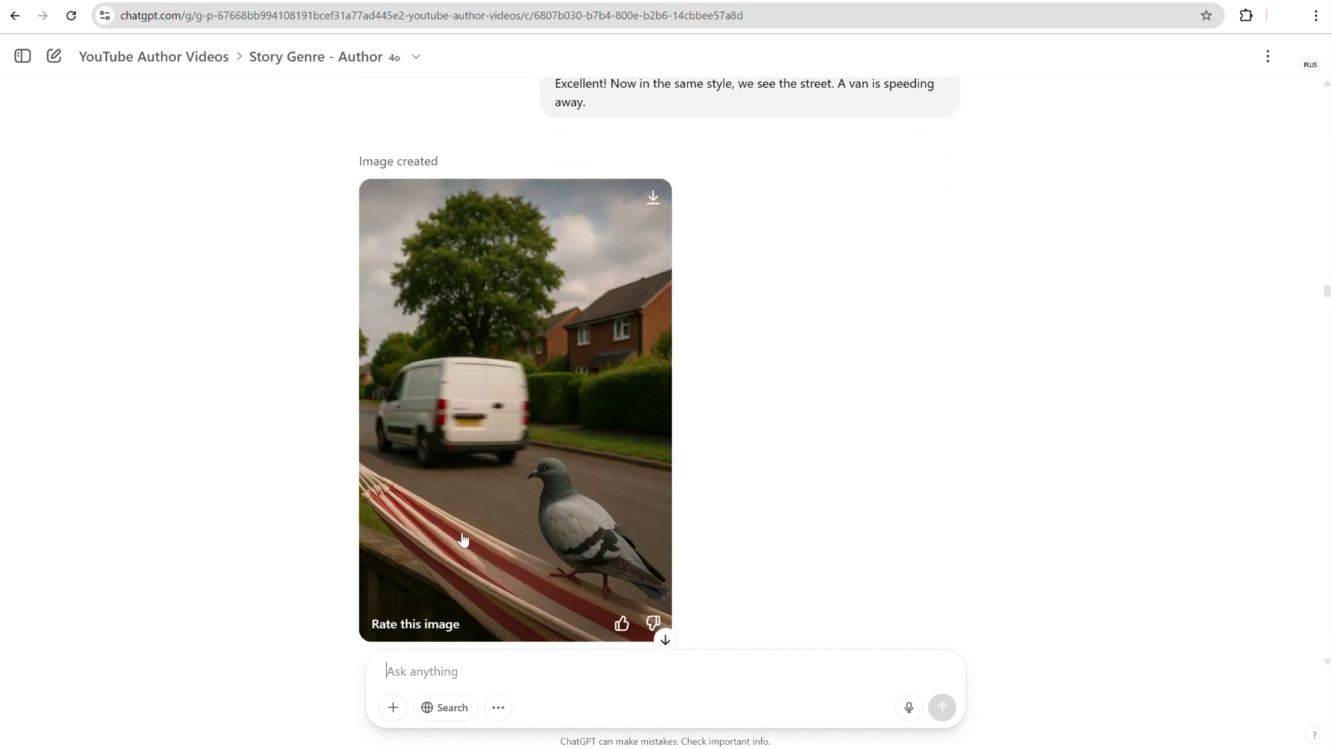
{"action": "scroll", "coordinate": [560, 489], "scroll_direction": "down", "scroll_amount": 8}
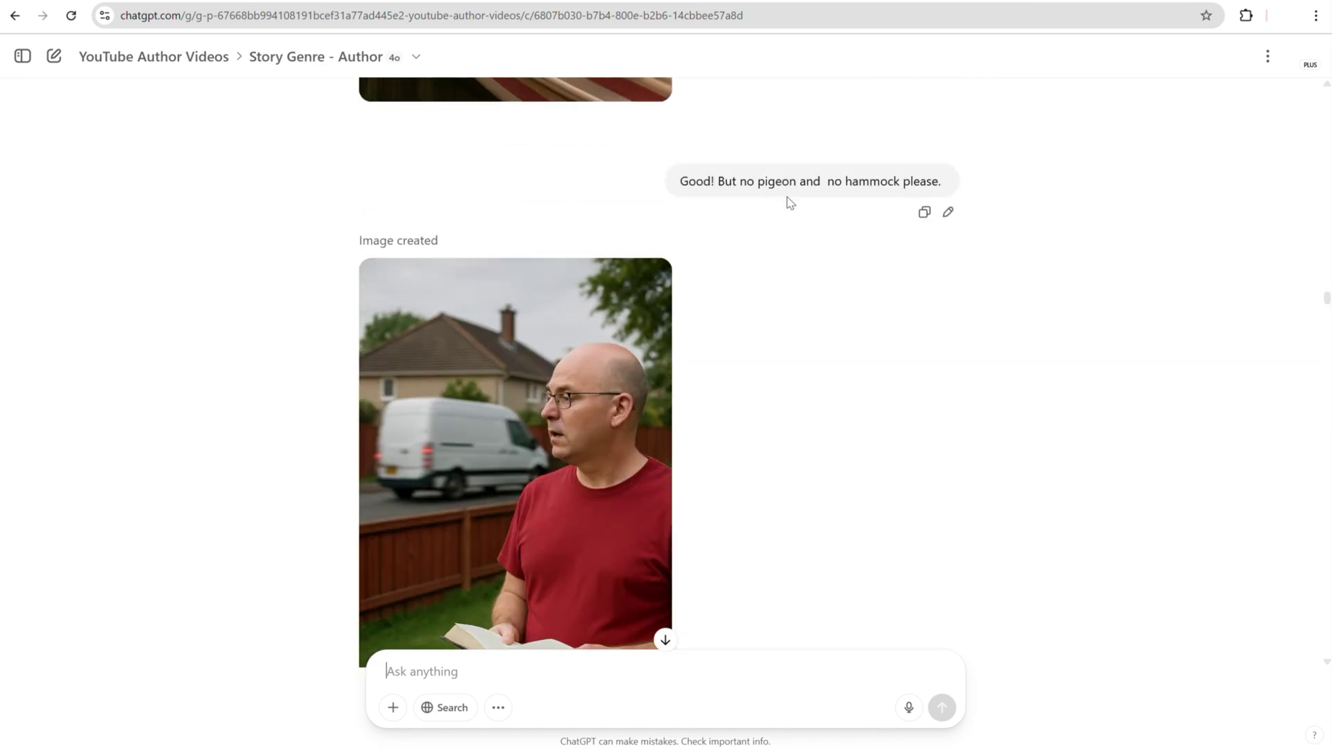
{"action": "scroll", "coordinate": [748, 311], "scroll_direction": "down", "scroll_amount": 2}
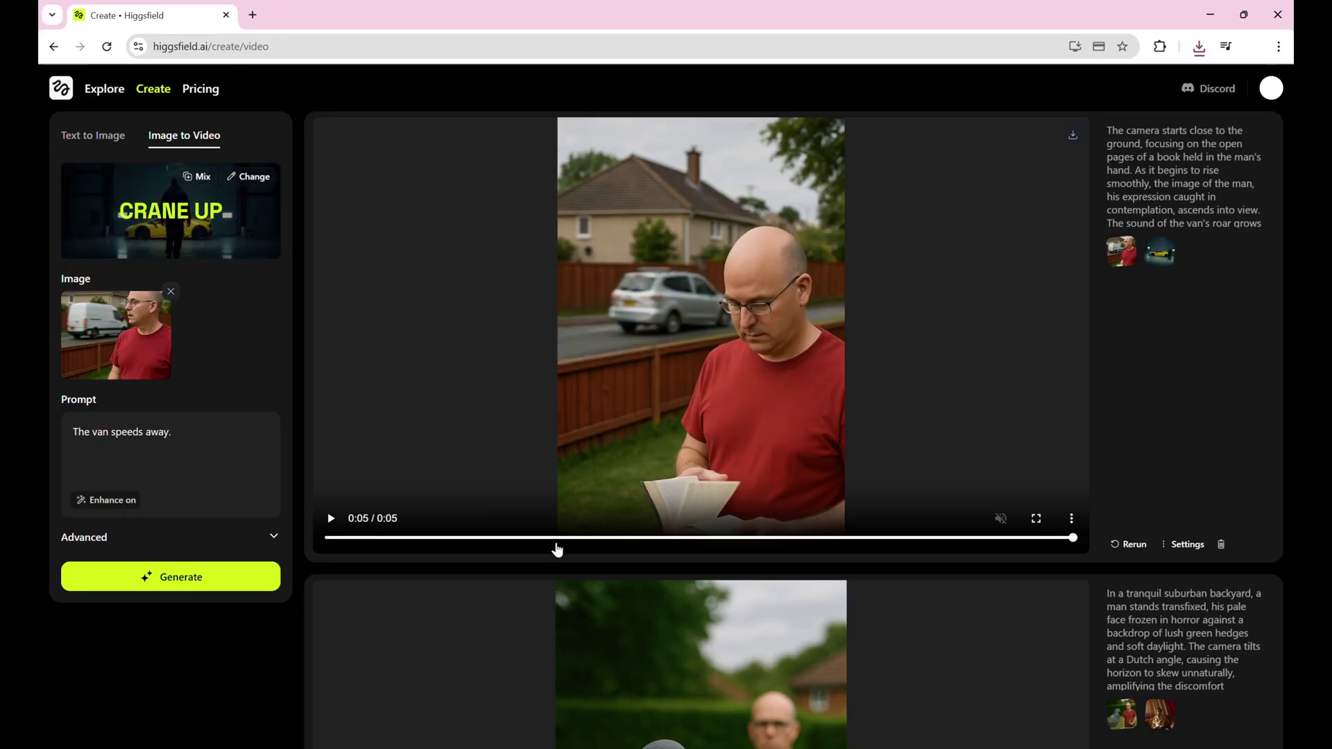
Step: In Higgsfield, look through the generated clips and play back the Crane Up video of the man and the van
{"action": "scroll", "coordinate": [555, 543], "scroll_direction": "down", "scroll_amount": 3}
{"action": "scroll", "coordinate": [553, 527], "scroll_direction": "up", "scroll_amount": 3}
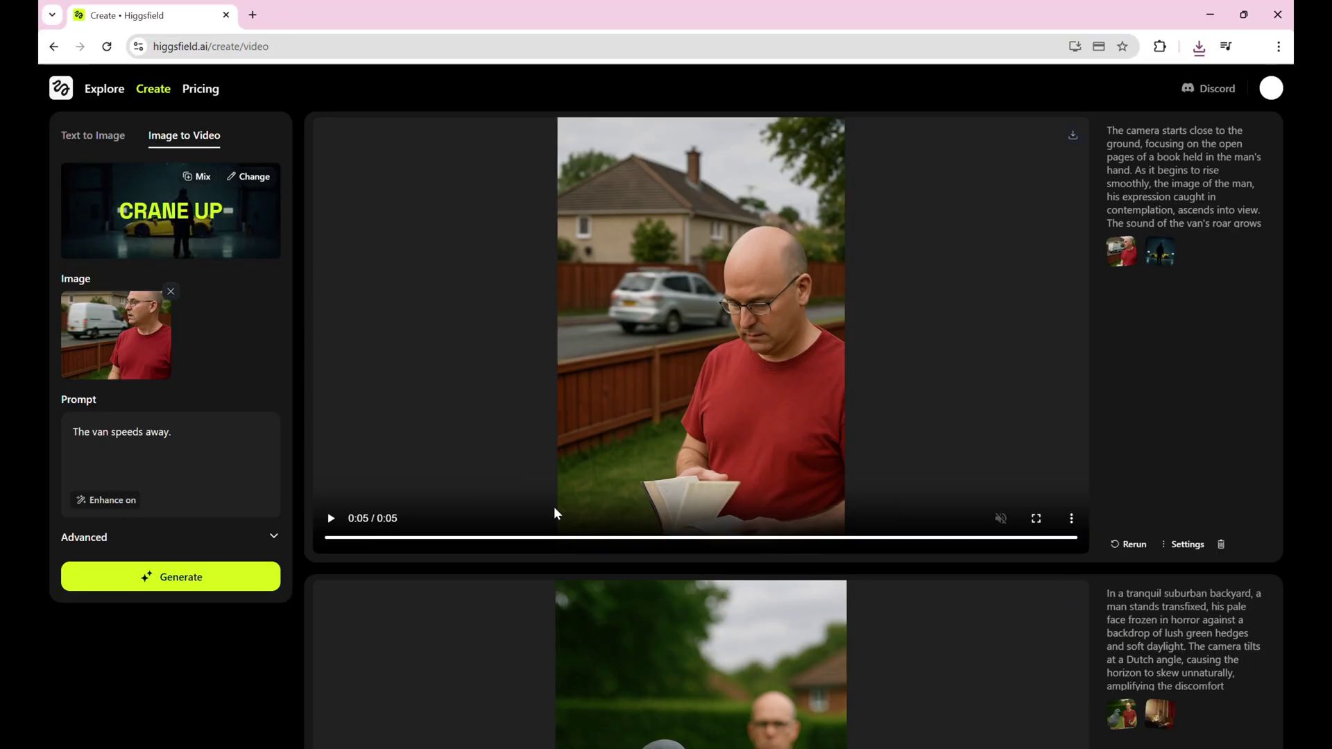
{"action": "left_click", "coordinate": [333, 534]}
{"action": "left_click", "coordinate": [332, 526]}
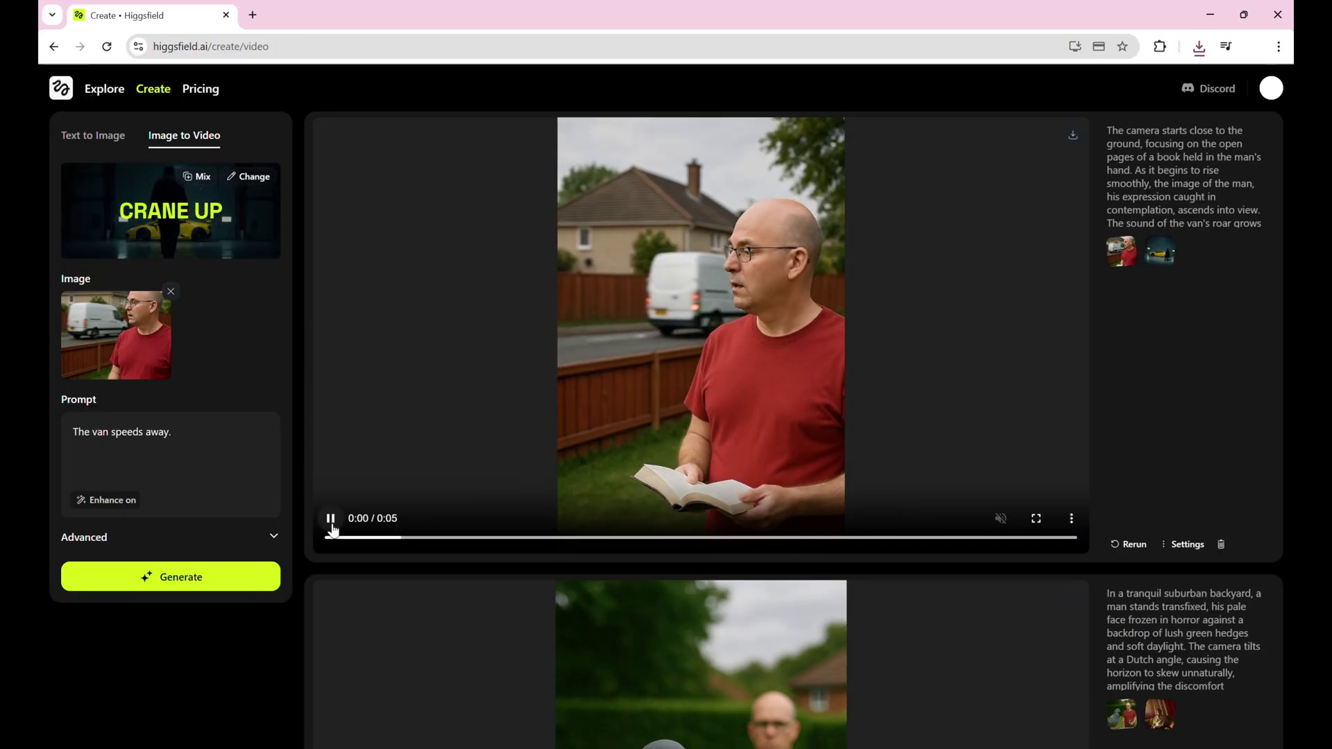